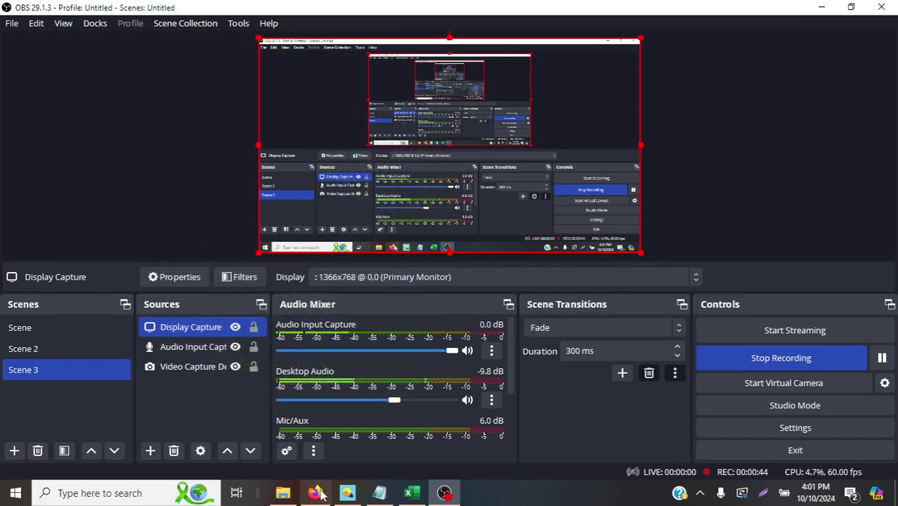
Switch to File Explorer and show hidden items on the Windows (C:) drive.
{"action": "left_click", "coordinate": [315, 492]}
{"action": "left_click", "coordinate": [283, 493]}
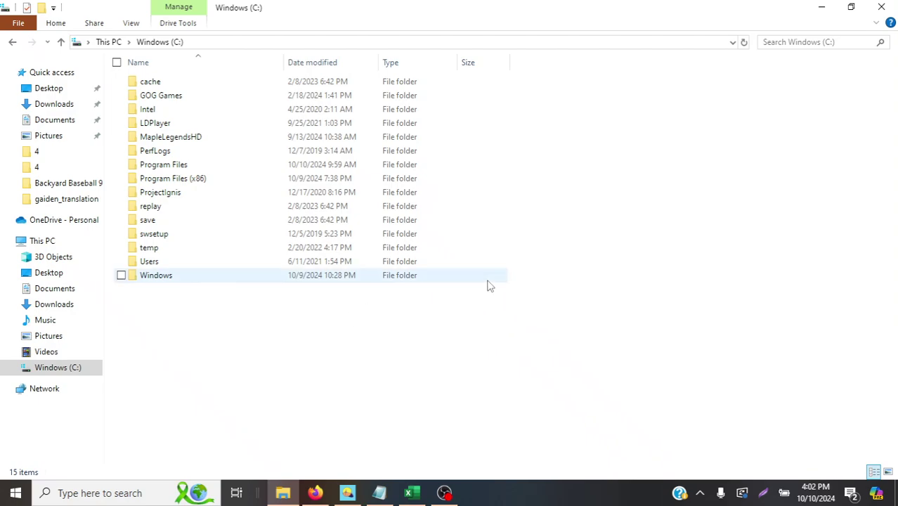
{"action": "left_click", "coordinate": [132, 24]}
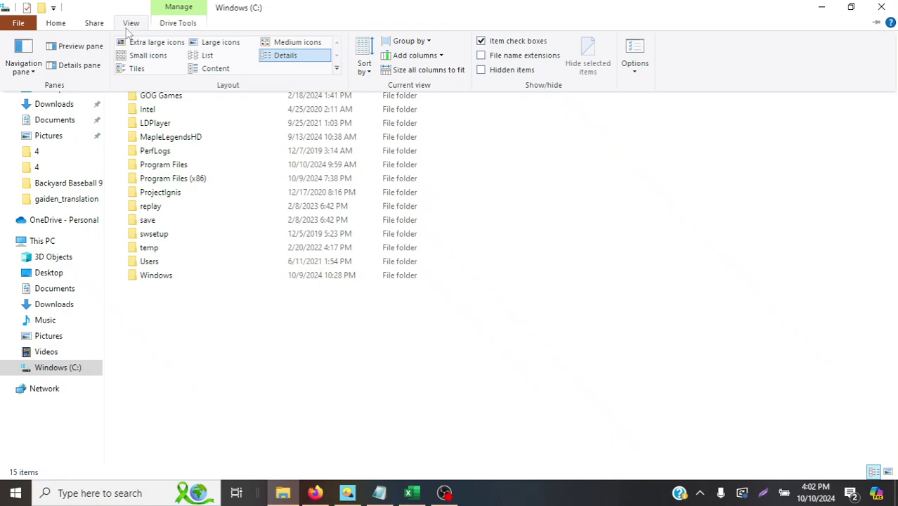
{"action": "left_click", "coordinate": [482, 70]}
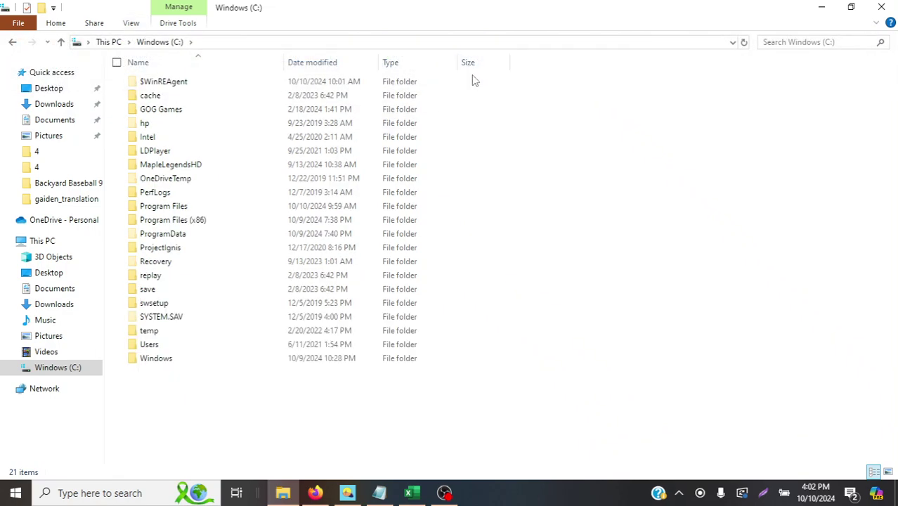
Open the Backyard Baseball 1997 save folder under the user profile's AppData\LocalLow\Mega Cat Studios, down to the account-ID subfolder.
{"action": "double_click", "coordinate": [256, 352]}
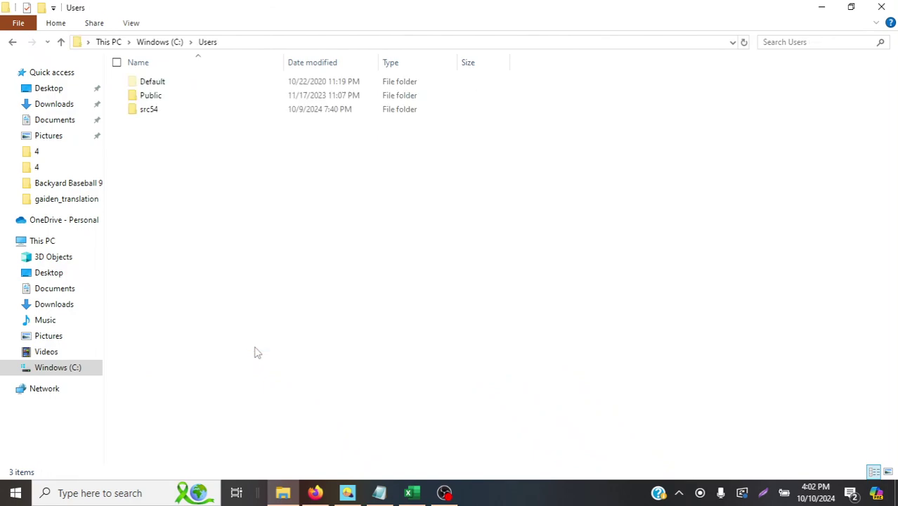
{"action": "double_click", "coordinate": [149, 113]}
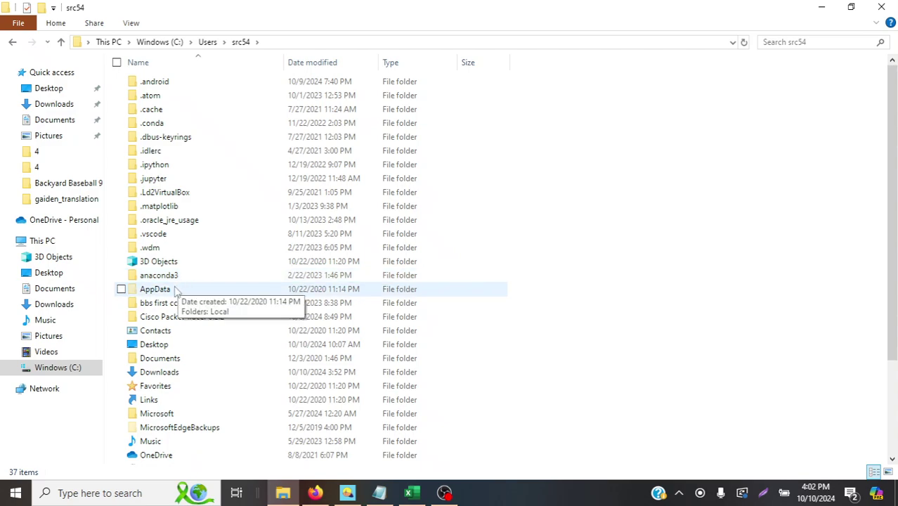
{"action": "double_click", "coordinate": [175, 289]}
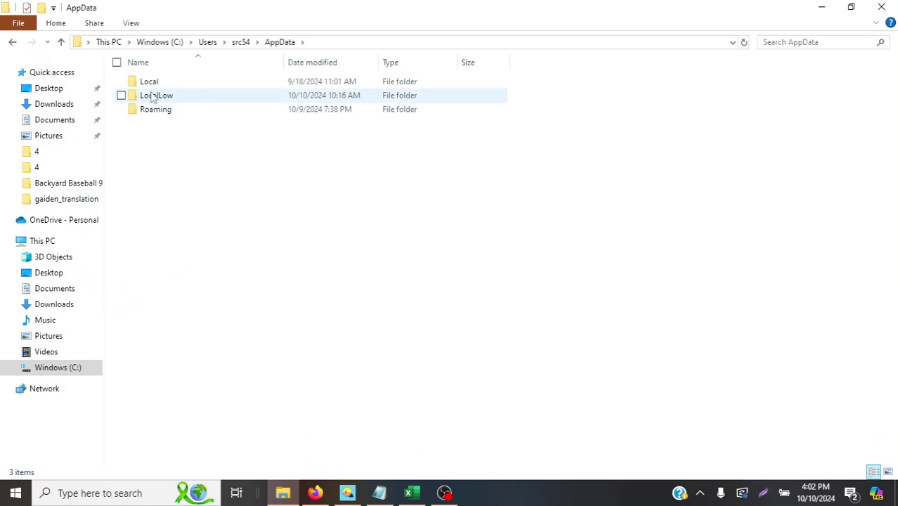
{"action": "double_click", "coordinate": [153, 95]}
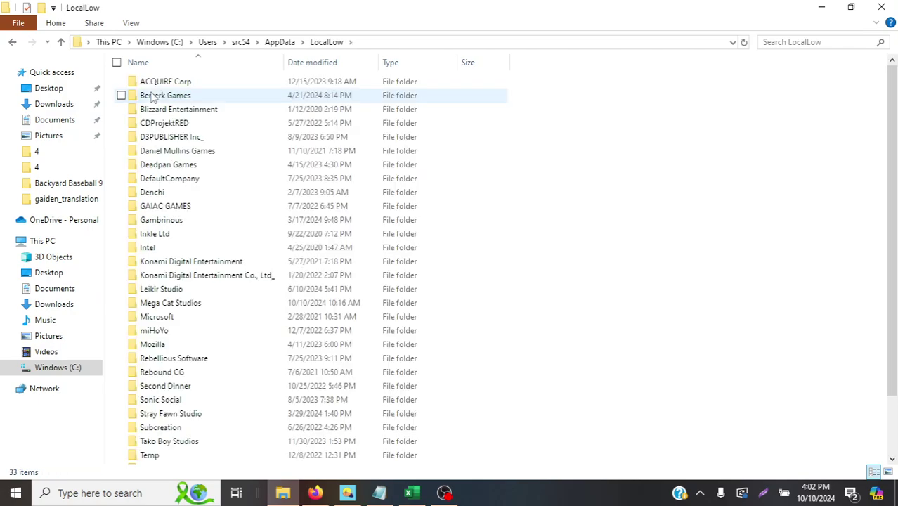
{"action": "double_click", "coordinate": [212, 306]}
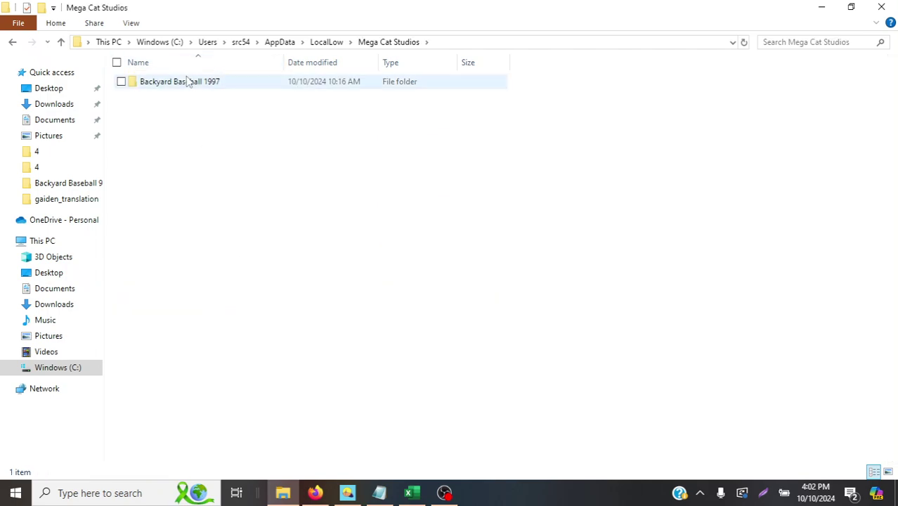
{"action": "double_click", "coordinate": [188, 81]}
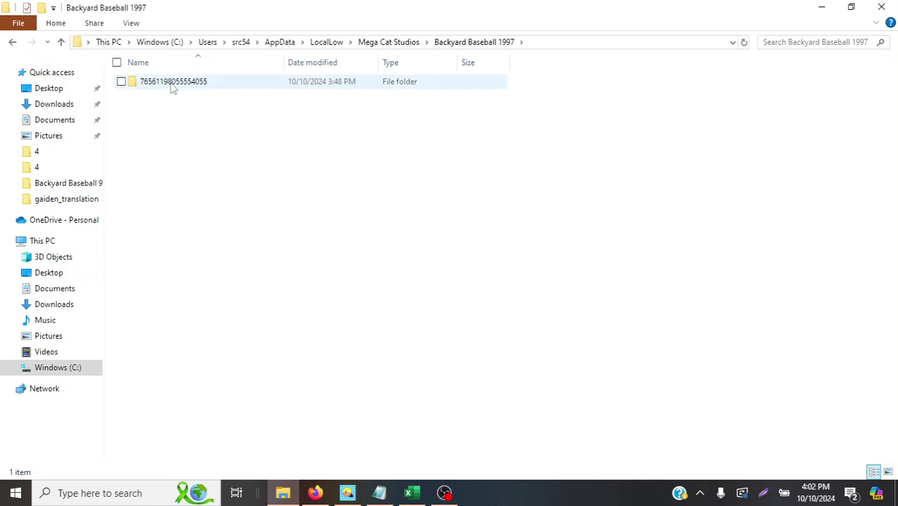
{"action": "double_click", "coordinate": [172, 83]}
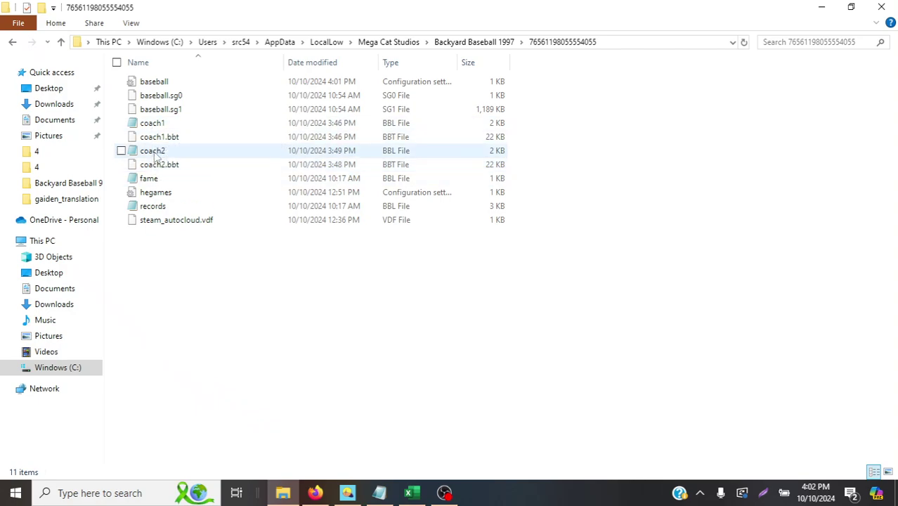
Copy the roster0 value from the coach1 file into cell C2 of the Roster Reader sheet in Backyard Baseball '97 Roster Editor.
{"action": "double_click", "coordinate": [151, 123]}
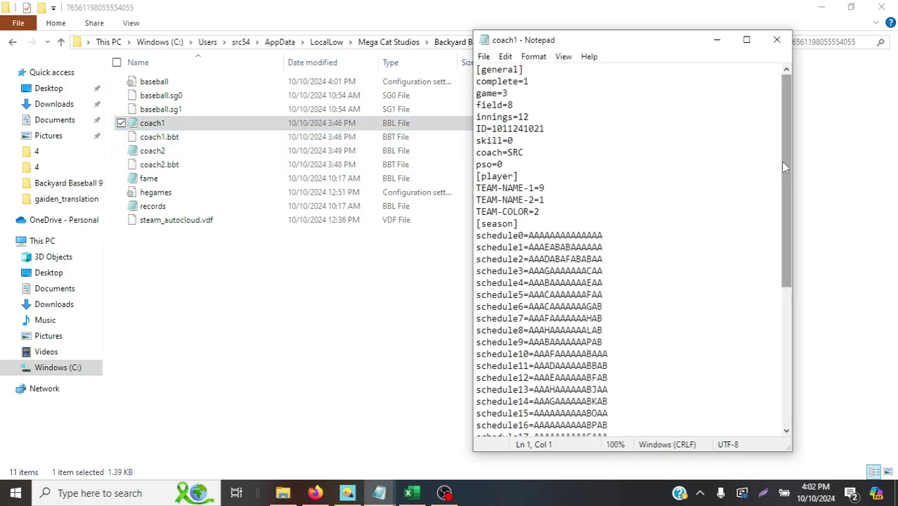
{"action": "left_click_drag", "start_coordinate": [784, 165], "coordinate": [518, 307]}
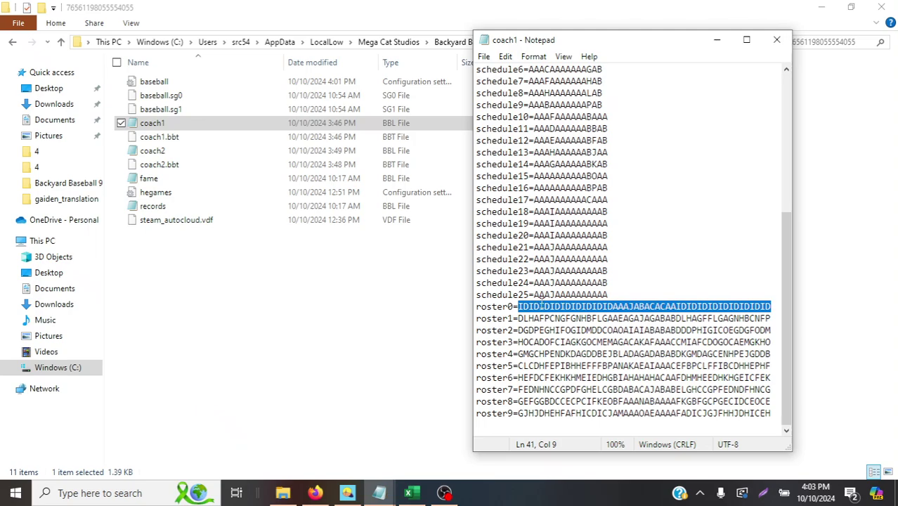
{"action": "mouse_move", "coordinate": [315, 493]}
{"action": "left_click", "coordinate": [272, 377]}
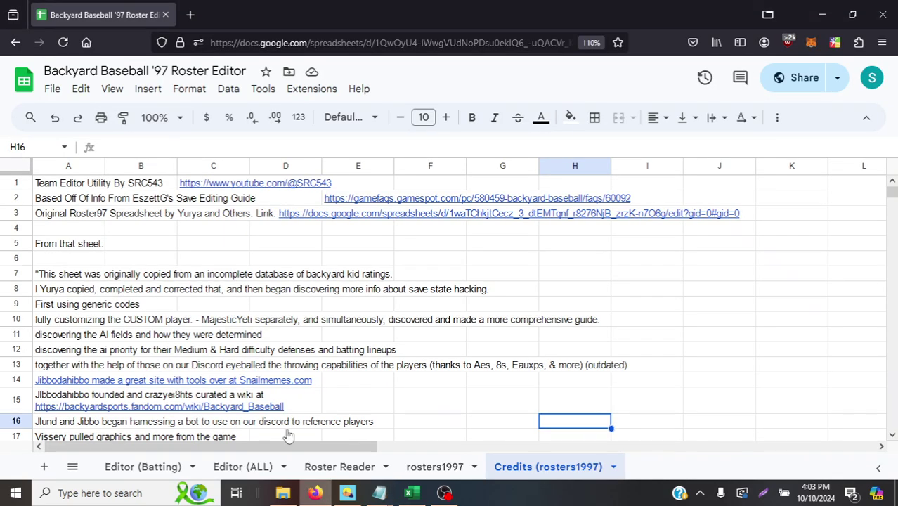
{"action": "left_click", "coordinate": [327, 464]}
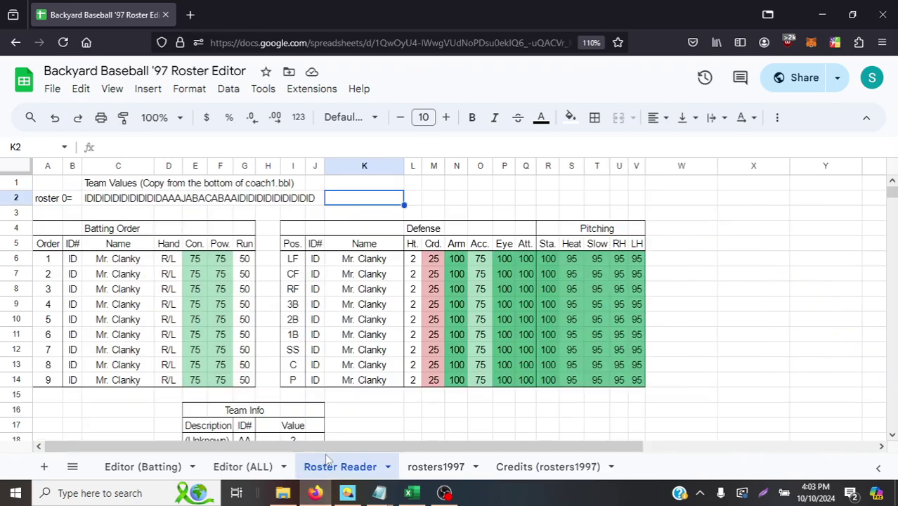
{"action": "left_click", "coordinate": [90, 201]}
{"action": "type", "text": "IDIDIDIDIDIDIDIDDAAAJABACACAAIDIDIDIDIDIDIDID"}
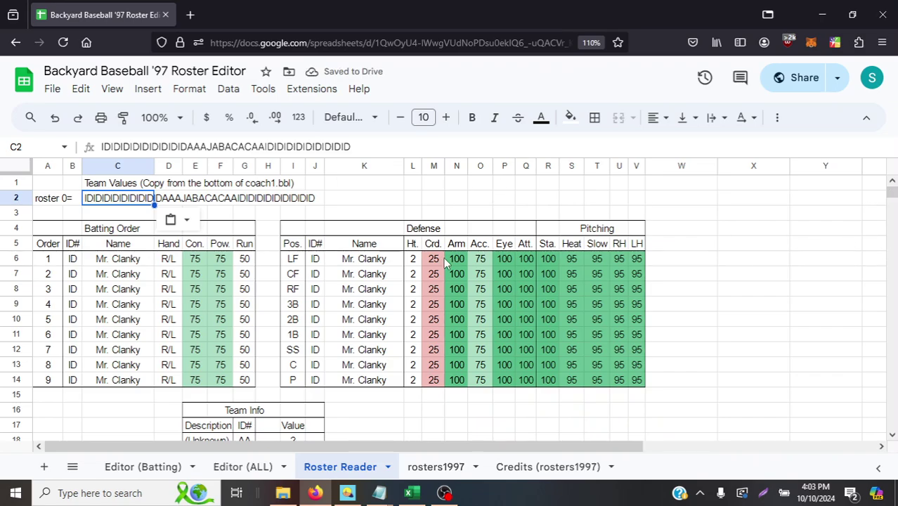
Examine the Defense player names in the Roster Reader sheet, continuing down to the Team Info table.
{"action": "left_click", "coordinate": [352, 262]}
{"action": "key", "text": "Return"}
{"action": "key", "text": "Return"}
{"action": "key", "text": "Return"}
{"action": "key", "text": "Return"}
{"action": "key", "text": "Return"}
{"action": "key", "text": "Return"}
{"action": "key", "text": "Return"}
{"action": "key", "text": "Return"}
{"action": "key", "text": "Return"}
{"action": "key", "text": "Return"}
{"action": "key", "text": "Return"}
{"action": "key", "text": "Return"}
{"action": "key", "text": "Return"}
{"action": "key", "text": "Return"}
{"action": "key", "text": "Return"}
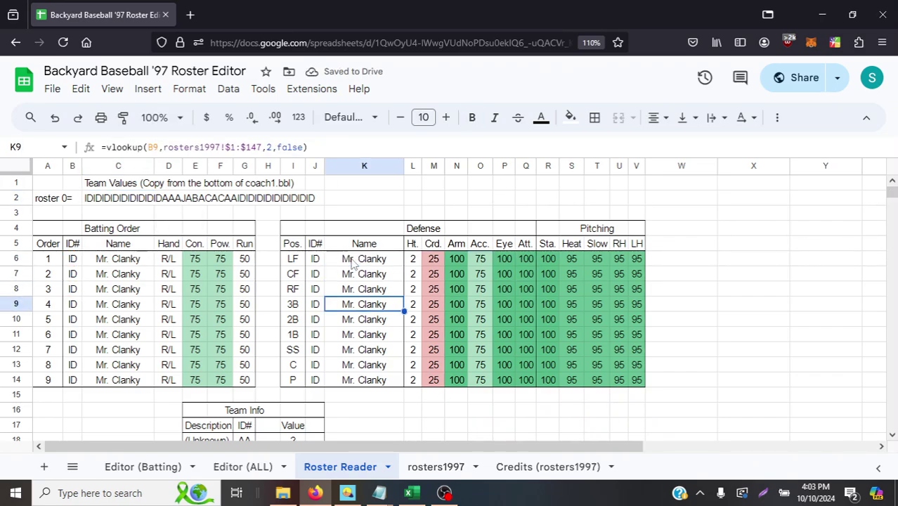
{"action": "key", "text": "Return"}
{"action": "key", "text": "Return"}
{"action": "key", "text": "Return"}
{"action": "key", "text": "Return"}
{"action": "key", "text": "Return"}
{"action": "key", "text": "Return"}
{"action": "key", "text": "Return"}
{"action": "key", "text": "Return"}
{"action": "key", "text": "Return"}
{"action": "key", "text": "Return"}
{"action": "key", "text": "Return"}
{"action": "key", "text": "Return"}
{"action": "key", "text": "Return"}
{"action": "key", "text": "Return"}
{"action": "key", "text": "Return"}
{"action": "key", "text": "Return"}
{"action": "key", "text": "Return"}
{"action": "key", "text": "Return"}
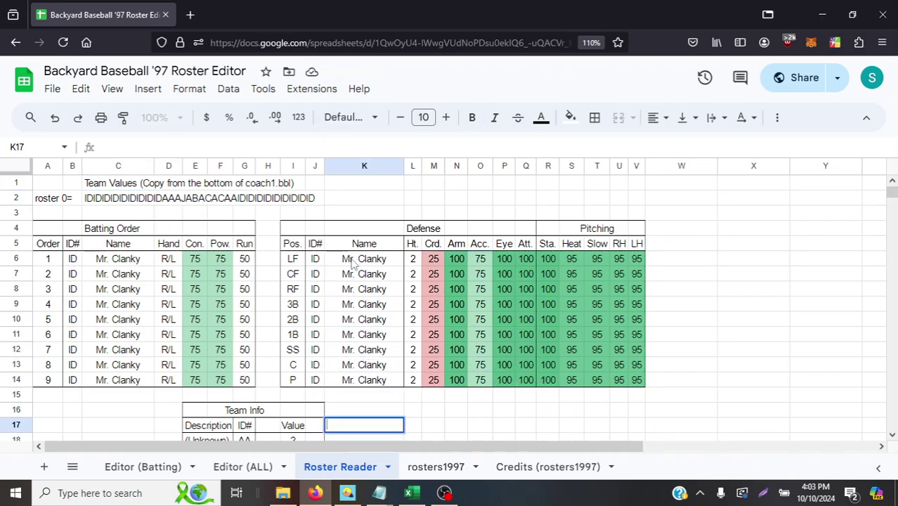
{"action": "key", "text": "Return"}
{"action": "key", "text": "Return"}
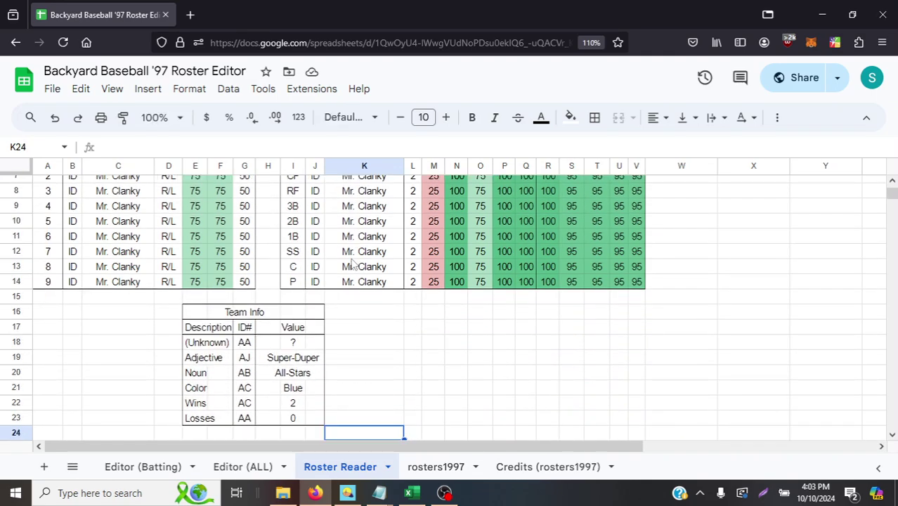
Examine the Team Info values for adjective, noun, color, wins and losses.
{"action": "key", "text": "Up"}
{"action": "key", "text": "Up"}
{"action": "key", "text": "Up"}
{"action": "key", "text": "Up"}
{"action": "key", "text": "Up"}
{"action": "key", "text": "Left"}
{"action": "key", "text": "Left"}
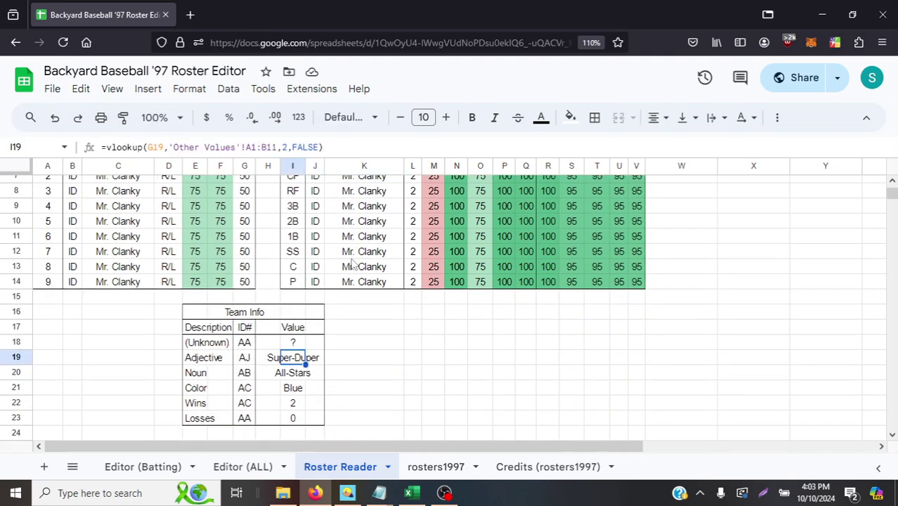
{"action": "key", "text": "Return"}
{"action": "key", "text": "Return"}
{"action": "key", "text": "Return"}
{"action": "key", "text": "Return"}
{"action": "key", "text": "Return"}
{"action": "key", "text": "Return"}
{"action": "key", "text": "Return"}
{"action": "key", "text": "Return"}
{"action": "key", "text": "Return"}
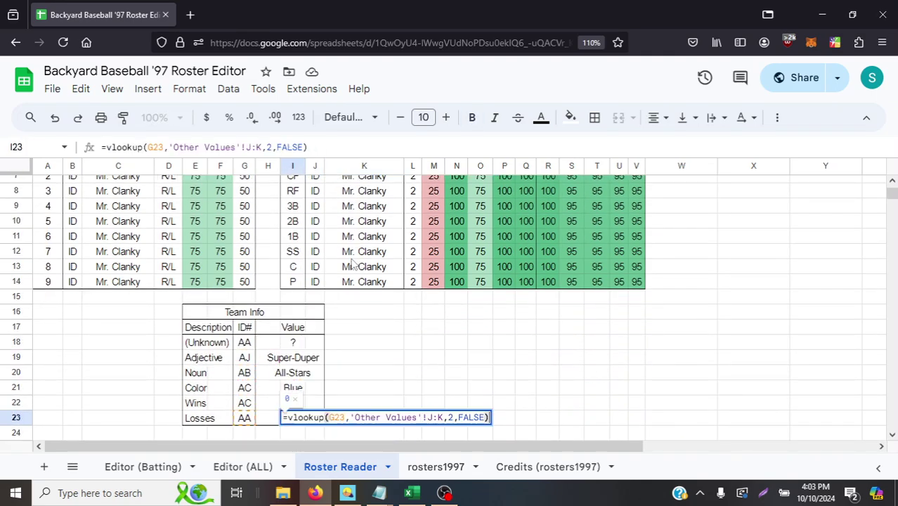
{"action": "key", "text": "Return"}
Examine the roster 0 code and the first rows of the Defense table, from position to player name.
{"action": "key", "text": "Up"}
{"action": "key", "text": "Up"}
{"action": "key", "text": "Up"}
{"action": "key", "text": "Up"}
{"action": "key", "text": "Up"}
{"action": "key", "text": "Up"}
{"action": "key", "text": "Up"}
{"action": "key", "text": "Up"}
{"action": "key", "text": "Up"}
{"action": "key", "text": "Up"}
{"action": "key", "text": "Up"}
{"action": "key", "text": "Up"}
{"action": "key", "text": "Up"}
{"action": "key", "text": "Up"}
{"action": "key", "text": "Up"}
{"action": "key", "text": "Up"}
{"action": "key", "text": "Up"}
{"action": "key", "text": "Up"}
{"action": "key", "text": "Up"}
{"action": "key", "text": "Up"}
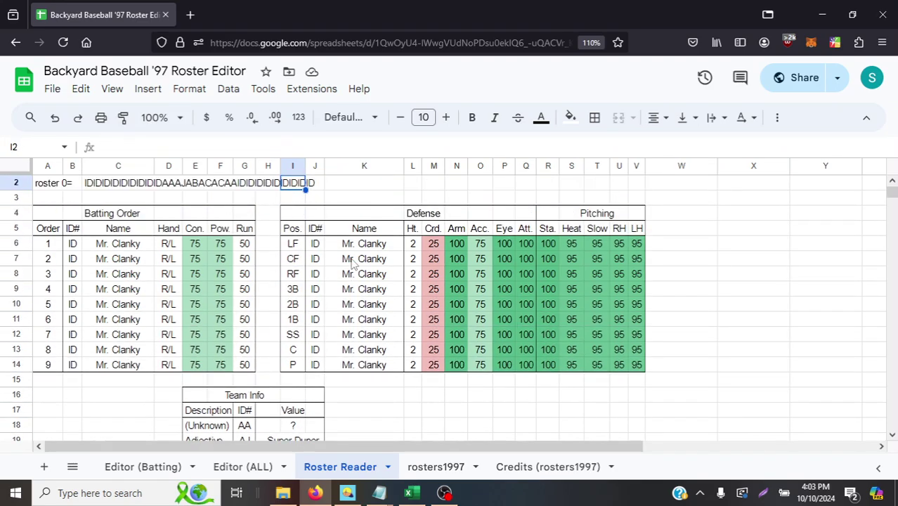
{"action": "key", "text": "Down"}
{"action": "key", "text": "Down"}
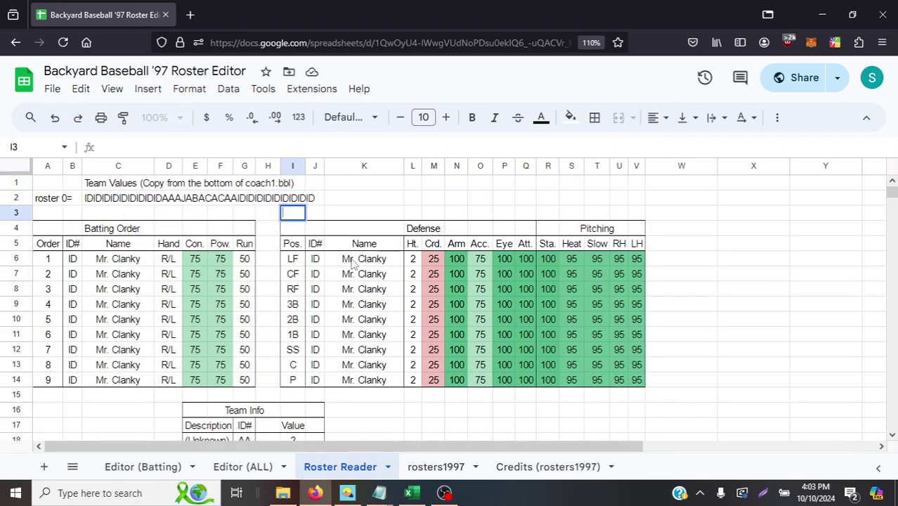
{"action": "key", "text": "Down"}
{"action": "key", "text": "Down"}
{"action": "key", "text": "Down"}
{"action": "key", "text": "Down"}
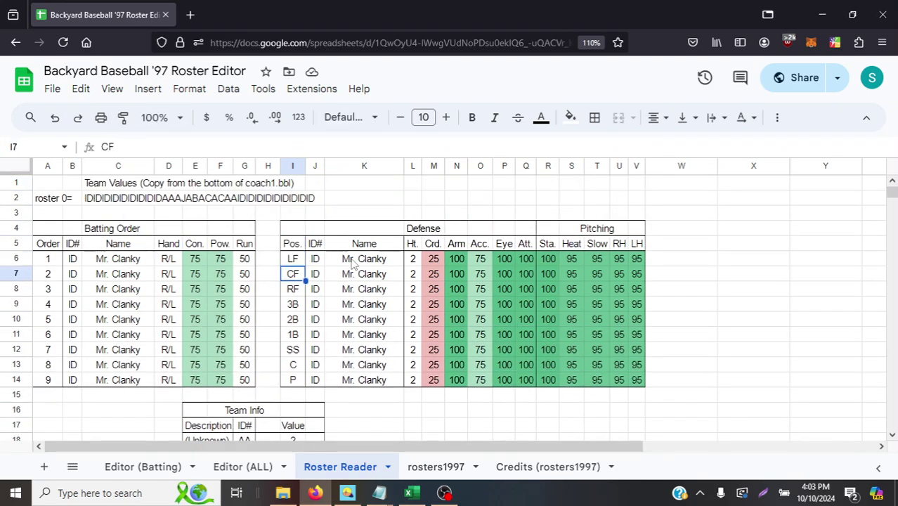
{"action": "key", "text": "Up"}
{"action": "key", "text": "Right"}
{"action": "key", "text": "Right"}
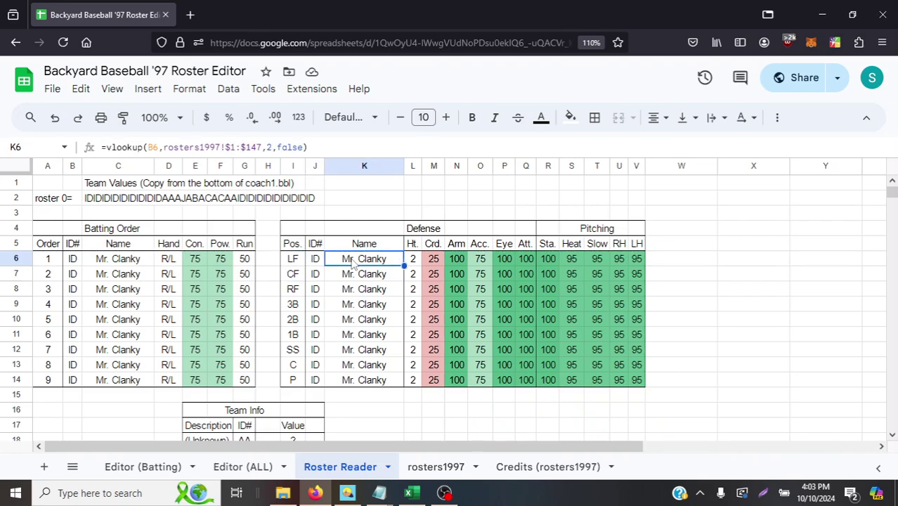
Examine the Batting Order table's player names from the first row downward and back to the first batter.
{"action": "key", "text": "Left"}
{"action": "key", "text": "Left"}
{"action": "key", "text": "Left"}
{"action": "key", "text": "Left"}
{"action": "key", "text": "Left"}
{"action": "key", "text": "Left"}
{"action": "key", "text": "Left"}
{"action": "key", "text": "Left"}
{"action": "key", "text": "Left"}
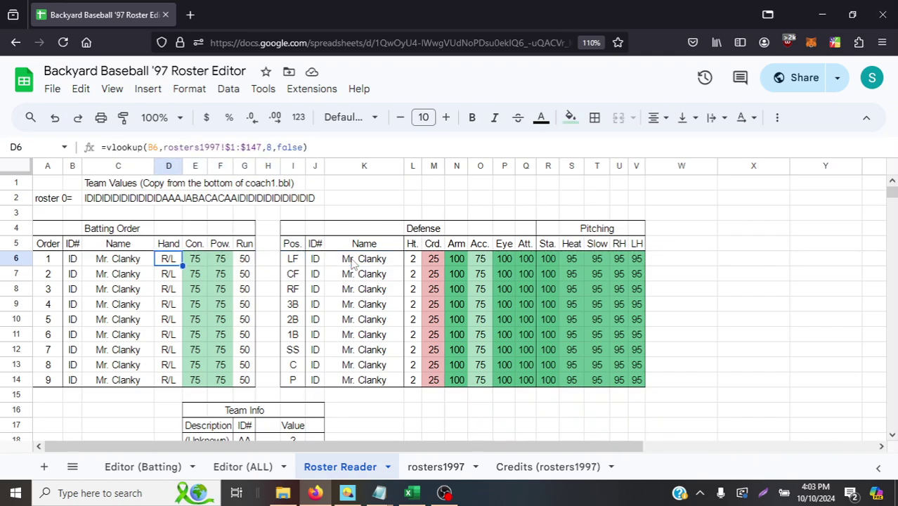
{"action": "key", "text": "Right"}
{"action": "key", "text": "Down"}
{"action": "key", "text": "Down"}
{"action": "key", "text": "Down"}
{"action": "key", "text": "Down"}
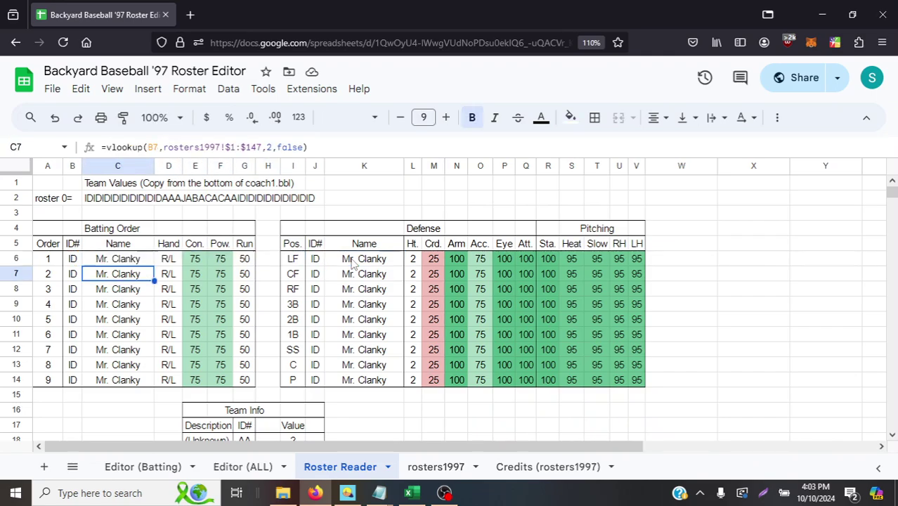
{"action": "key", "text": "Down"}
{"action": "key", "text": "Down"}
{"action": "key", "text": "Down"}
{"action": "key", "text": "Down"}
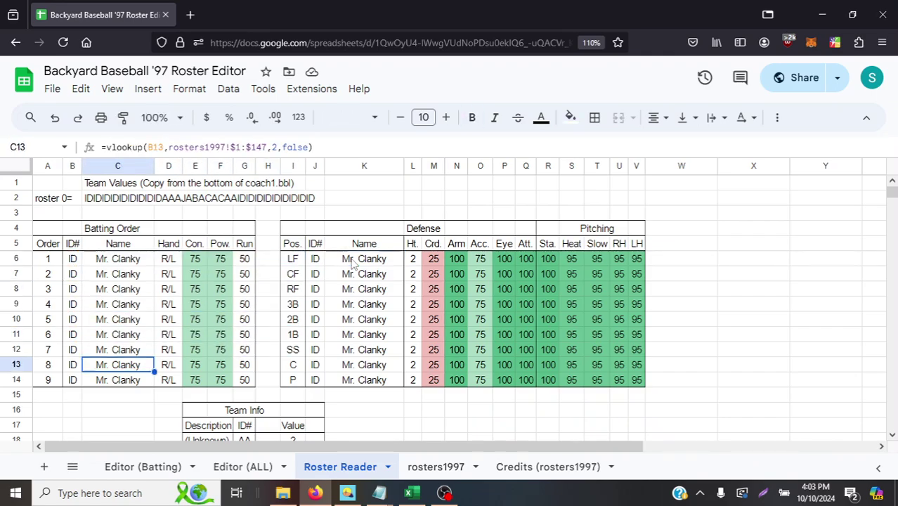
{"action": "key", "text": "Up"}
{"action": "key", "text": "Up"}
{"action": "key", "text": "Up"}
{"action": "key", "text": "Up"}
{"action": "key", "text": "Up"}
{"action": "key", "text": "Up"}
{"action": "key", "text": "Up"}
{"action": "key", "text": "Up"}
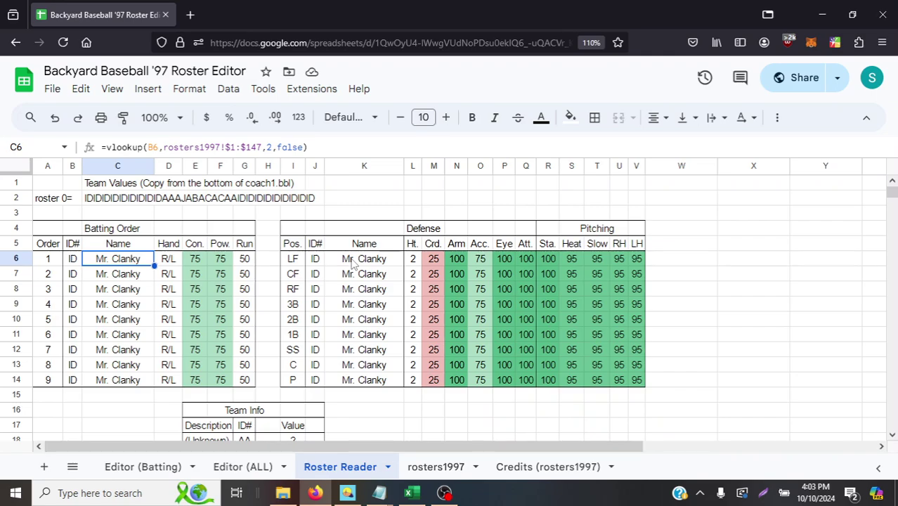
Examine the first batter's row across to the left fielder, then the Defense heading and first player name.
{"action": "key", "text": "Right"}
{"action": "key", "text": "Right"}
{"action": "key", "text": "Right"}
{"action": "key", "text": "Right"}
{"action": "key", "text": "Right"}
{"action": "key", "text": "Right"}
{"action": "key", "text": "Right"}
{"action": "key", "text": "Right"}
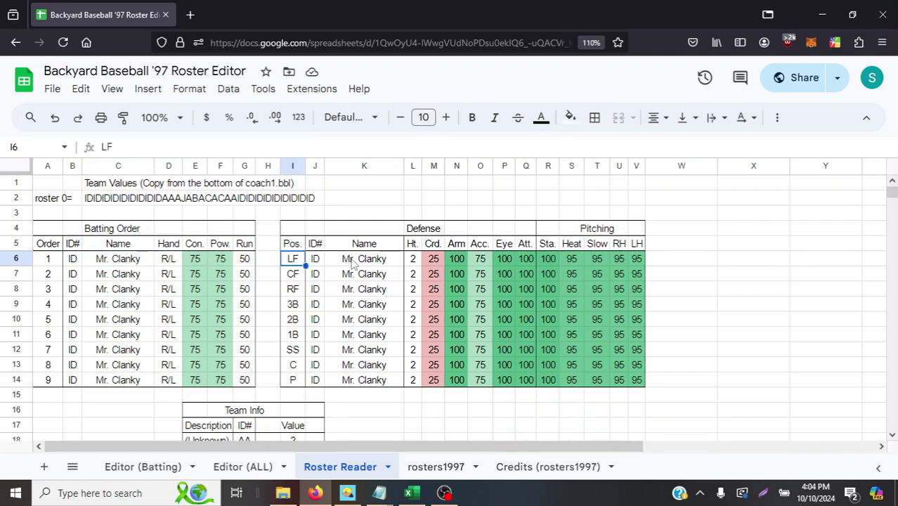
{"action": "key", "text": "Up"}
{"action": "key", "text": "Up"}
{"action": "key", "text": "Left"}
{"action": "key", "text": "Left"}
{"action": "key", "text": "Left"}
{"action": "key", "text": "Left"}
{"action": "key", "text": "Left"}
{"action": "key", "text": "Left"}
{"action": "key", "text": "Left"}
{"action": "key", "text": "Left"}
{"action": "key", "text": "Left"}
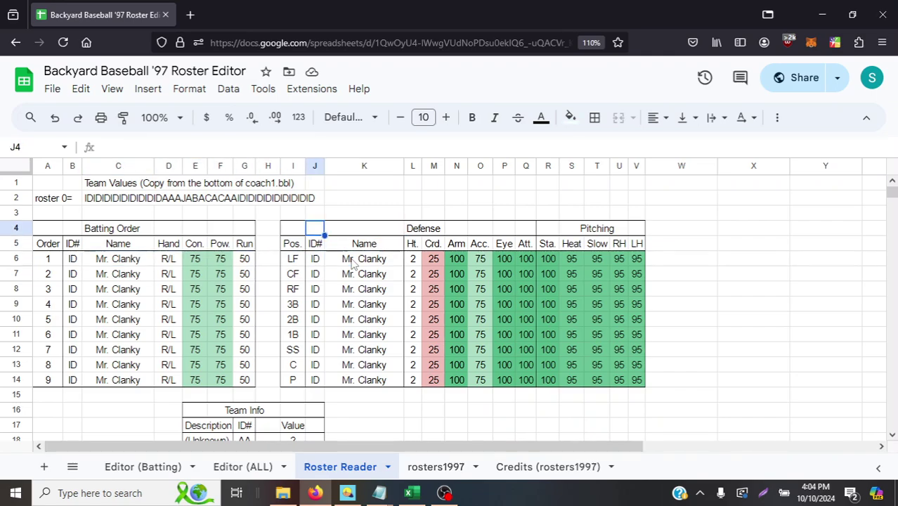
{"action": "key", "text": "Right"}
{"action": "key", "text": "Right"}
{"action": "key", "text": "Right"}
{"action": "key", "text": "Right"}
{"action": "key", "text": "Right"}
{"action": "key", "text": "Right"}
{"action": "key", "text": "Left"}
{"action": "key", "text": "Down"}
{"action": "key", "text": "Down"}
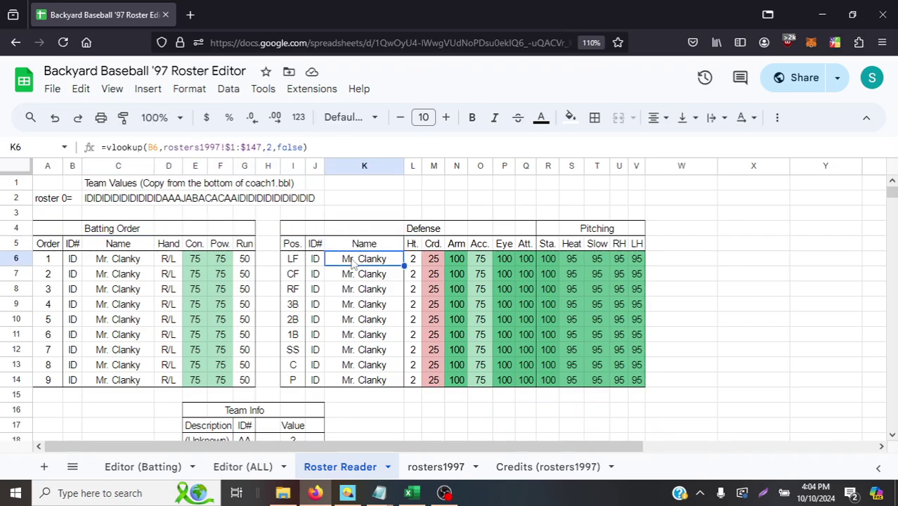
Examine the Defense table's player names from left fielder to first baseman, and return to the Batting Order names.
{"action": "key", "text": "Return"}
{"action": "key", "text": "Return"}
{"action": "key", "text": "Return"}
{"action": "key", "text": "Return"}
{"action": "key", "text": "Return"}
{"action": "key", "text": "Return"}
{"action": "key", "text": "Return"}
{"action": "key", "text": "Return"}
{"action": "key", "text": "Return"}
{"action": "key", "text": "Return"}
{"action": "key", "text": "Return"}
{"action": "key", "text": "Return"}
{"action": "key", "text": "Return"}
{"action": "key", "text": "Return"}
{"action": "key", "text": "Return"}
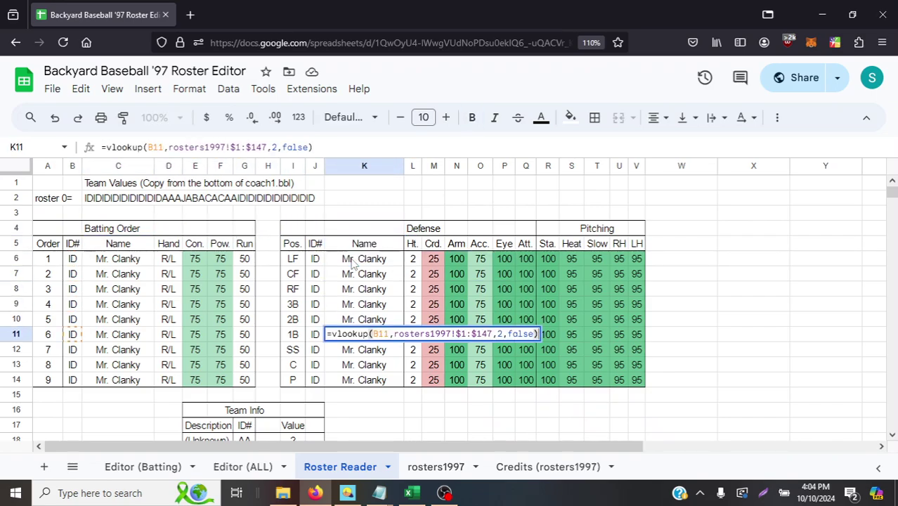
{"action": "key", "text": "Return"}
{"action": "key", "text": "Up"}
{"action": "key", "text": "Up"}
{"action": "key", "text": "Up"}
{"action": "key", "text": "Up"}
{"action": "key", "text": "Up"}
{"action": "key", "text": "Up"}
{"action": "key", "text": "Left"}
{"action": "key", "text": "Left"}
{"action": "key", "text": "Left"}
{"action": "key", "text": "Left"}
{"action": "key", "text": "Left"}
{"action": "key", "text": "Left"}
{"action": "key", "text": "Left"}
{"action": "key", "text": "Left"}
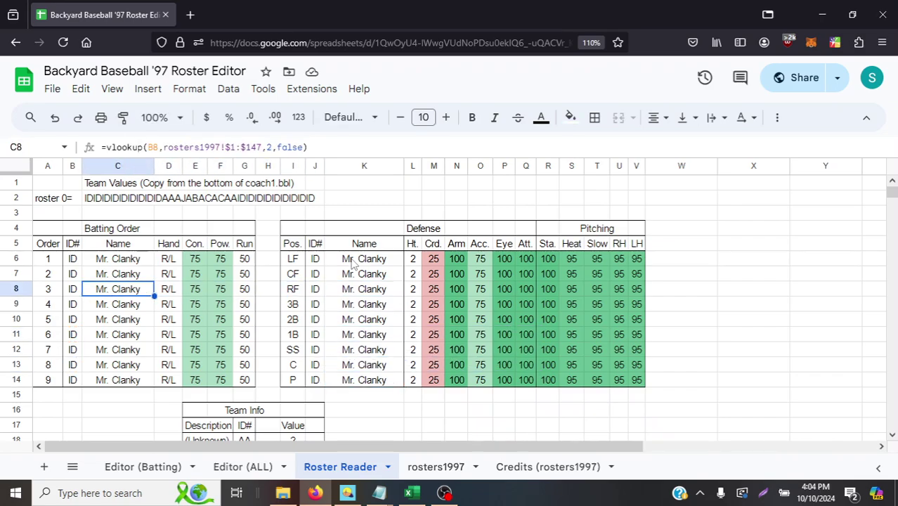
Examine the Batting Order names from the third to the sixth batter, and the first batter's row across.
{"action": "key", "text": "Return"}
{"action": "key", "text": "Return"}
{"action": "key", "text": "Return"}
{"action": "key", "text": "Return"}
{"action": "key", "text": "Return"}
{"action": "key", "text": "Return"}
{"action": "key", "text": "Return"}
{"action": "key", "text": "Return"}
{"action": "key", "text": "Return"}
{"action": "key", "text": "Return"}
{"action": "key", "text": "Return"}
{"action": "key", "text": "Return"}
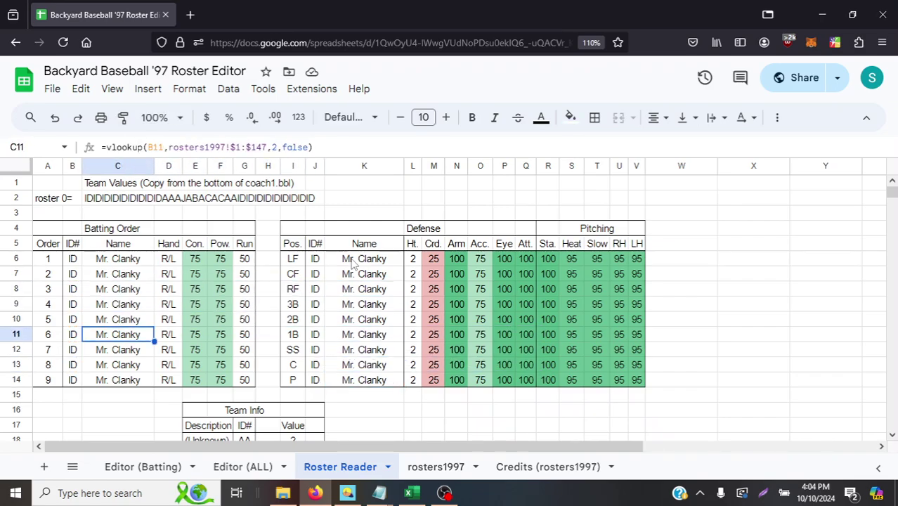
{"action": "key", "text": "Up"}
{"action": "key", "text": "Up"}
{"action": "key", "text": "Up"}
{"action": "key", "text": "Up"}
{"action": "key", "text": "Up"}
{"action": "key", "text": "Up"}
{"action": "key", "text": "Up"}
{"action": "key", "text": "Up"}
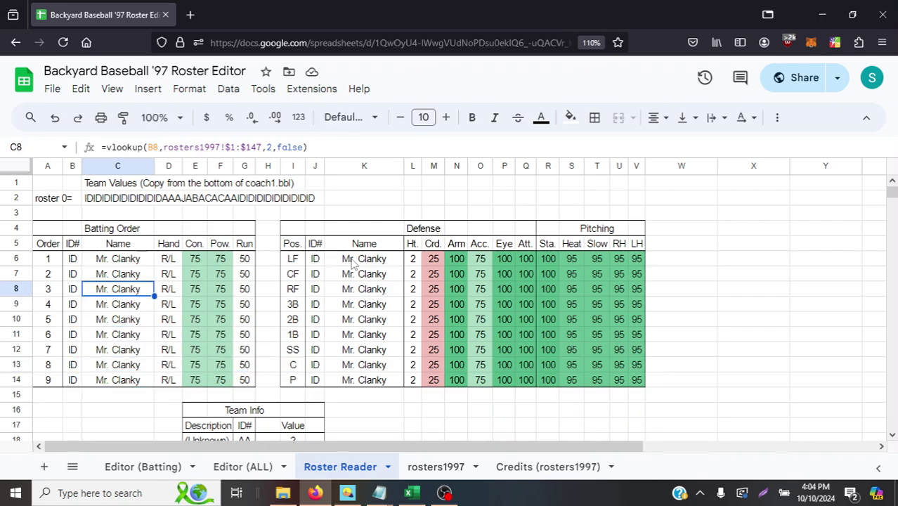
{"action": "key", "text": "Right"}
{"action": "key", "text": "Right"}
{"action": "key", "text": "Right"}
{"action": "key", "text": "Right"}
{"action": "key", "text": "Right"}
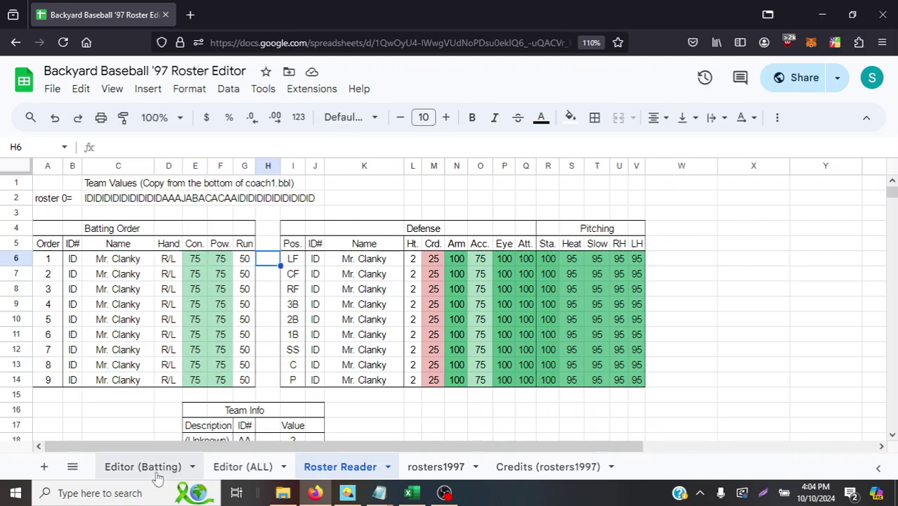
Review the Editor (Batting), Editor (ALL), Roster Reader and rosters1997 sheets, ending on the Credits (rosters1997) sheet.
{"action": "left_click", "coordinate": [151, 469]}
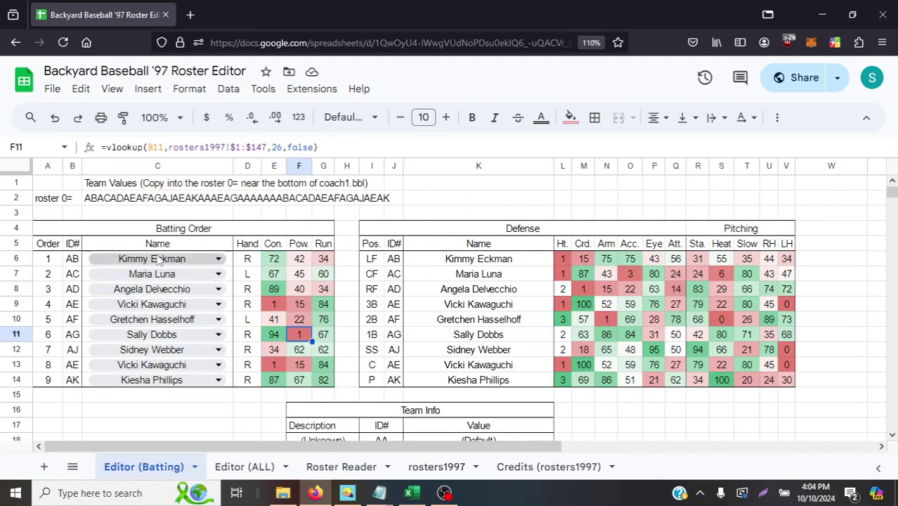
{"action": "left_click", "coordinate": [229, 467]}
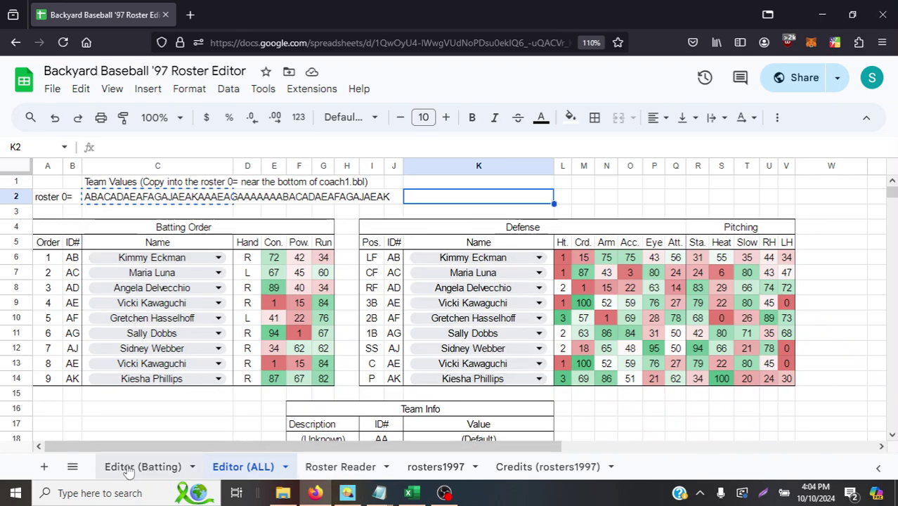
{"action": "left_click", "coordinate": [314, 472]}
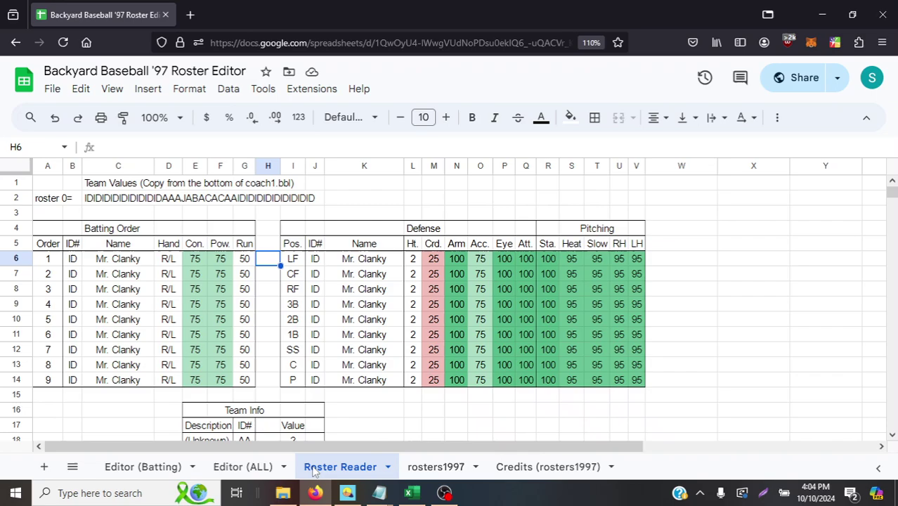
{"action": "left_click", "coordinate": [407, 468]}
{"action": "left_click", "coordinate": [535, 468]}
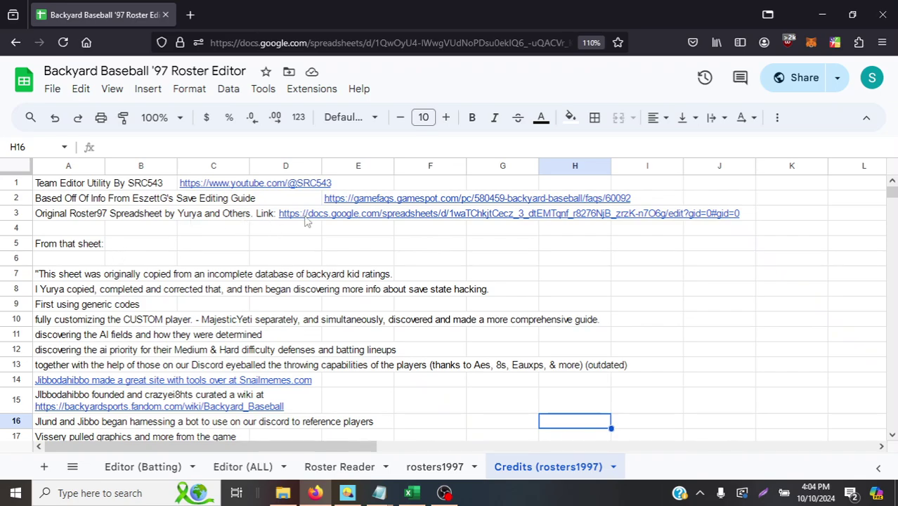
Examine the player ratings on the rosters1997 sheet, and compare the Editor (Batting) and Roster Reader sheets.
{"action": "left_click", "coordinate": [422, 472]}
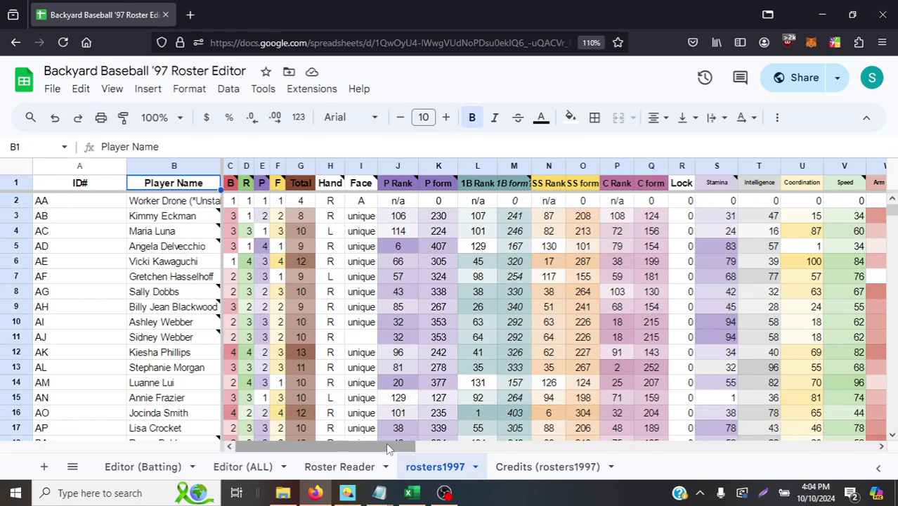
{"action": "mouse_move", "coordinate": [385, 442]}
{"action": "left_mouse_down"}
{"action": "mouse_move", "coordinate": [395, 449]}
{"action": "mouse_move", "coordinate": [382, 453]}
{"action": "mouse_move", "coordinate": [407, 453]}
{"action": "mouse_move", "coordinate": [386, 453]}
{"action": "left_mouse_up"}
{"action": "mouse_move", "coordinate": [891, 211]}
{"action": "left_mouse_down"}
{"action": "mouse_move", "coordinate": [893, 255]}
{"action": "mouse_move", "coordinate": [892, 210]}
{"action": "left_mouse_up"}
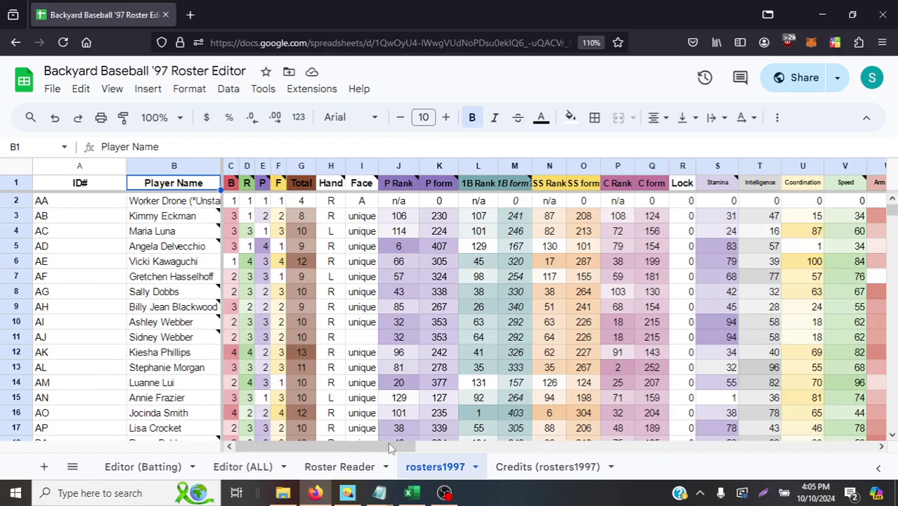
{"action": "left_click_drag", "start_coordinate": [354, 450], "coordinate": [330, 449]}
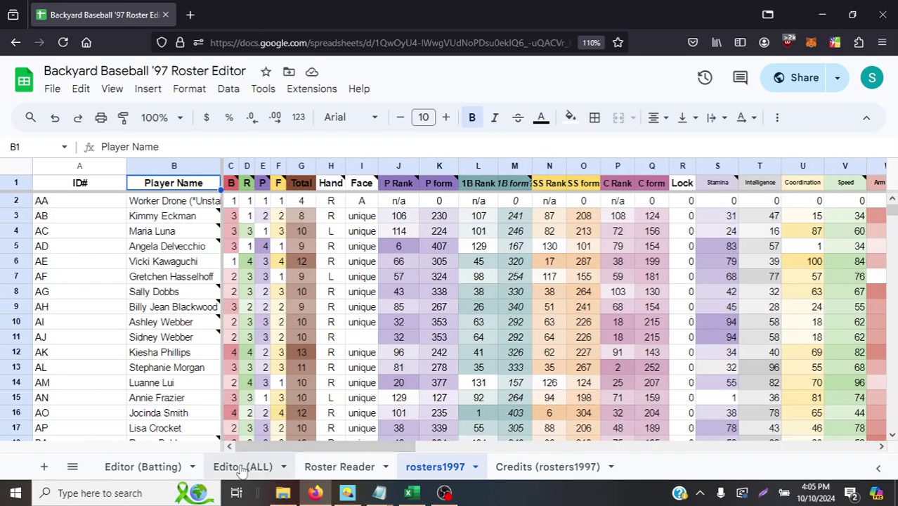
{"action": "left_click", "coordinate": [155, 469]}
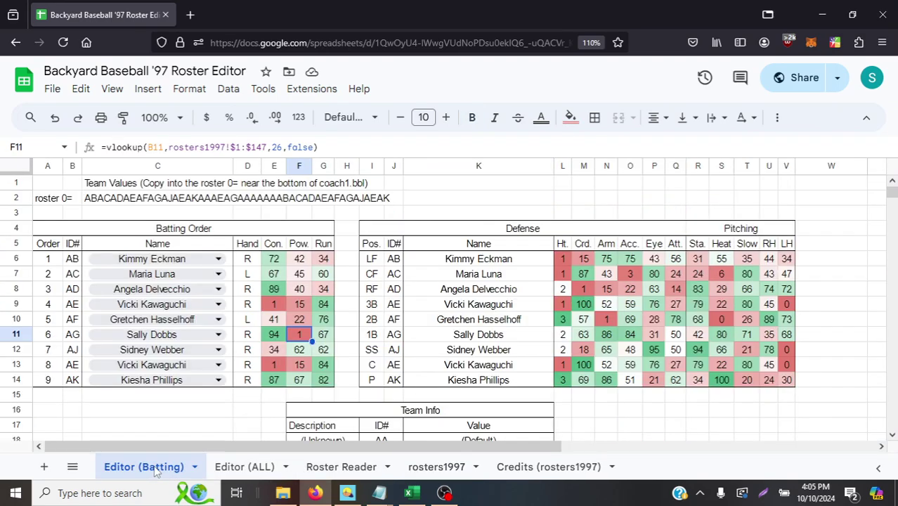
{"action": "left_click", "coordinate": [310, 466]}
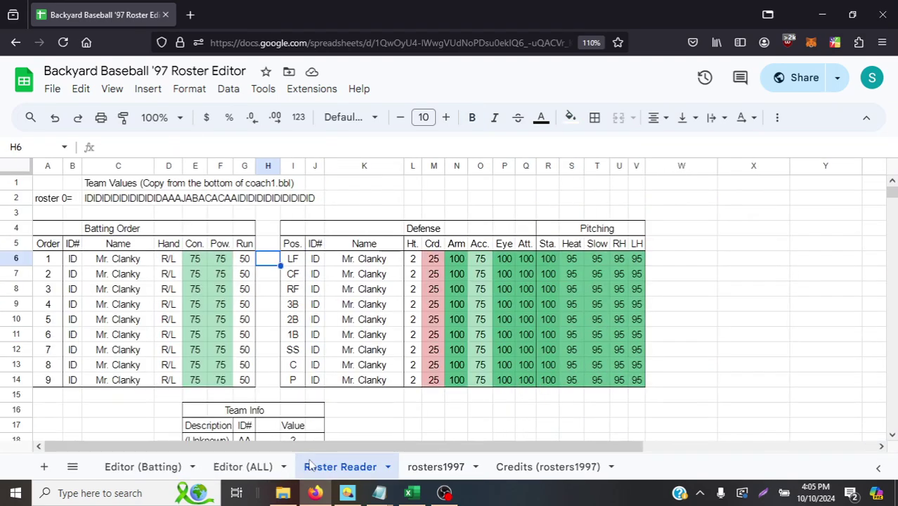
On the Editor (Batting) sheet, set the first batter to Zenon Estrada.
{"action": "left_click", "coordinate": [170, 466]}
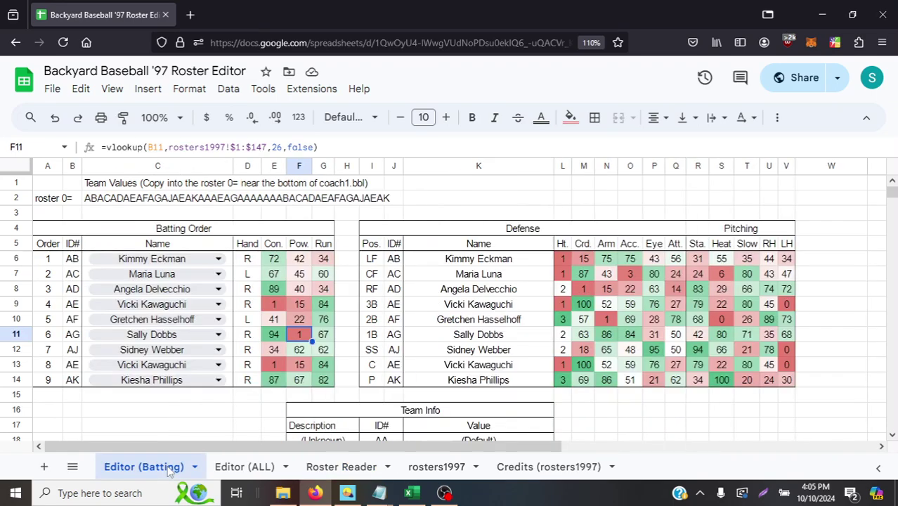
{"action": "double_click", "coordinate": [172, 259]}
{"action": "left_click_drag", "start_coordinate": [227, 276], "coordinate": [232, 469]}
{"action": "left_click", "coordinate": [232, 470]}
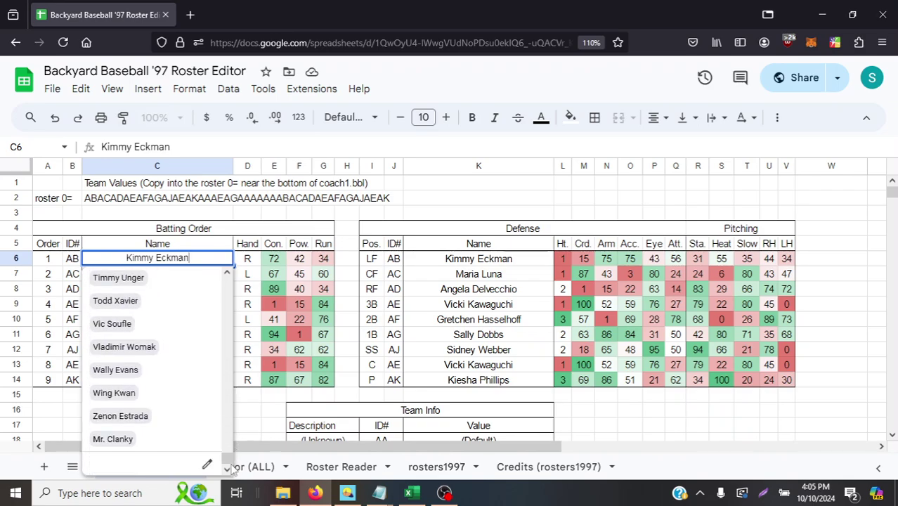
{"action": "left_click", "coordinate": [173, 416]}
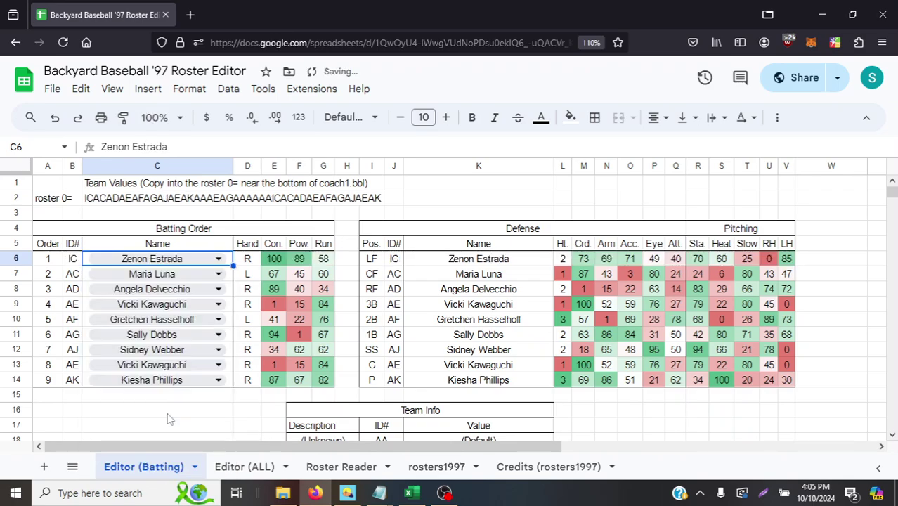
{"action": "left_click", "coordinate": [176, 281]}
{"action": "left_click_drag", "start_coordinate": [228, 302], "coordinate": [238, 467]}
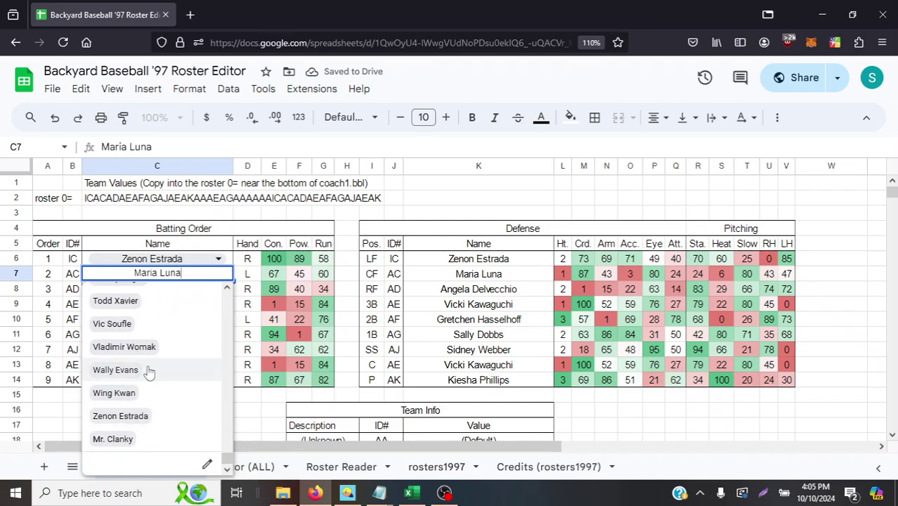
{"action": "left_click", "coordinate": [149, 370]}
{"action": "left_click", "coordinate": [211, 288]}
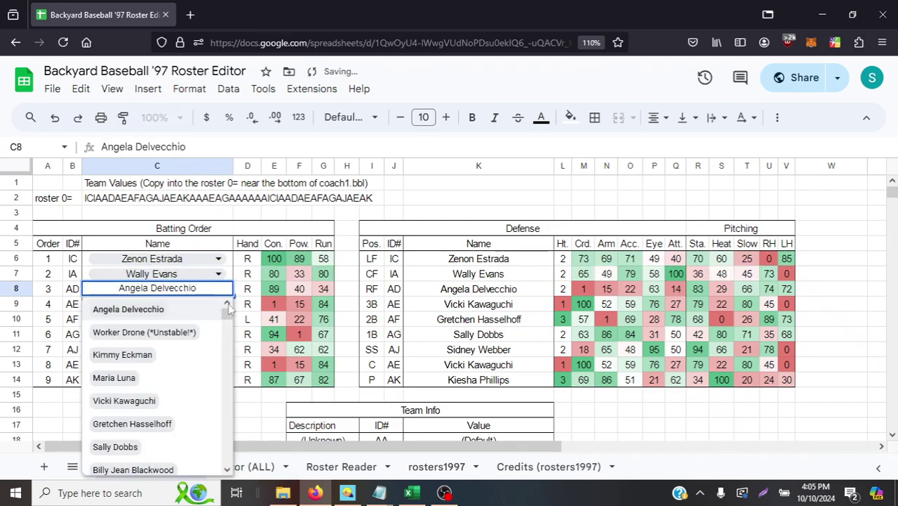
{"action": "left_click_drag", "start_coordinate": [231, 309], "coordinate": [235, 485]}
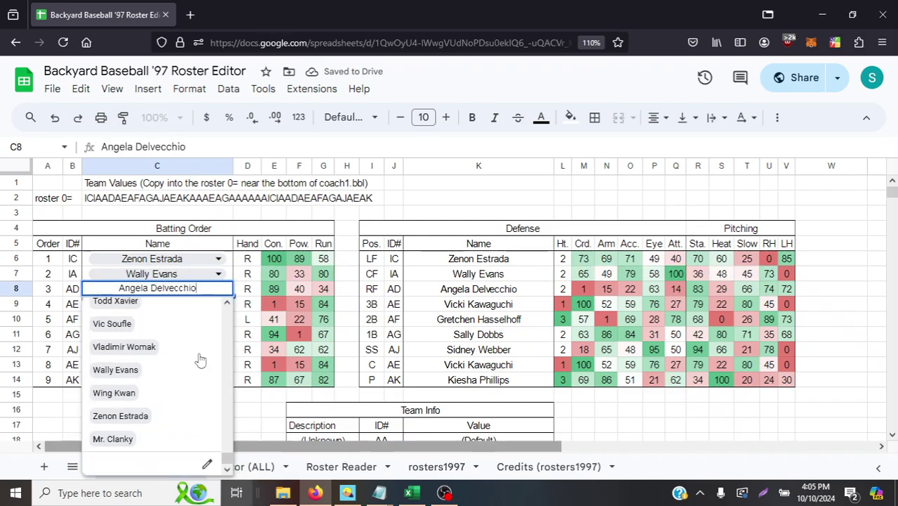
{"action": "scroll", "coordinate": [156, 319], "scroll_direction": "up", "scroll_amount": 1}
{"action": "left_click", "coordinate": [149, 309]}
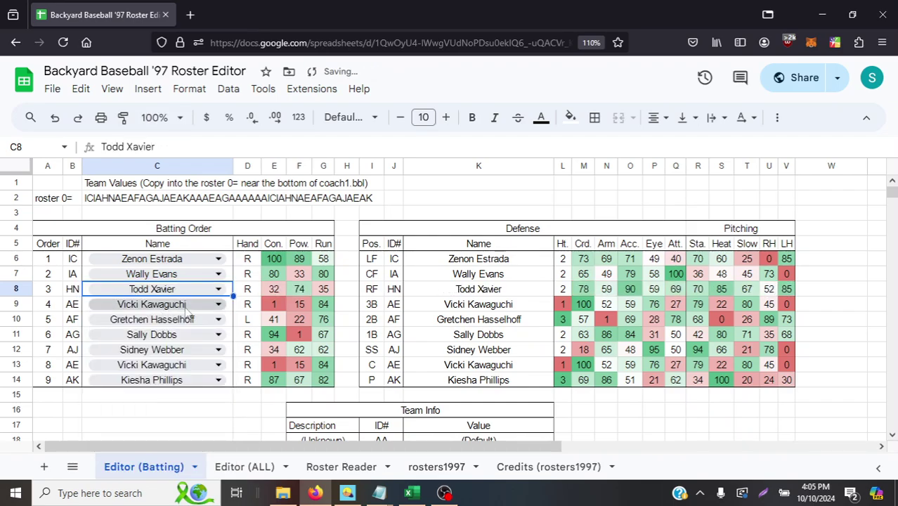
{"action": "left_click", "coordinate": [187, 309]}
{"action": "left_click_drag", "start_coordinate": [229, 330], "coordinate": [239, 458]}
{"action": "scroll", "coordinate": [239, 458], "scroll_direction": "up", "scroll_amount": 2}
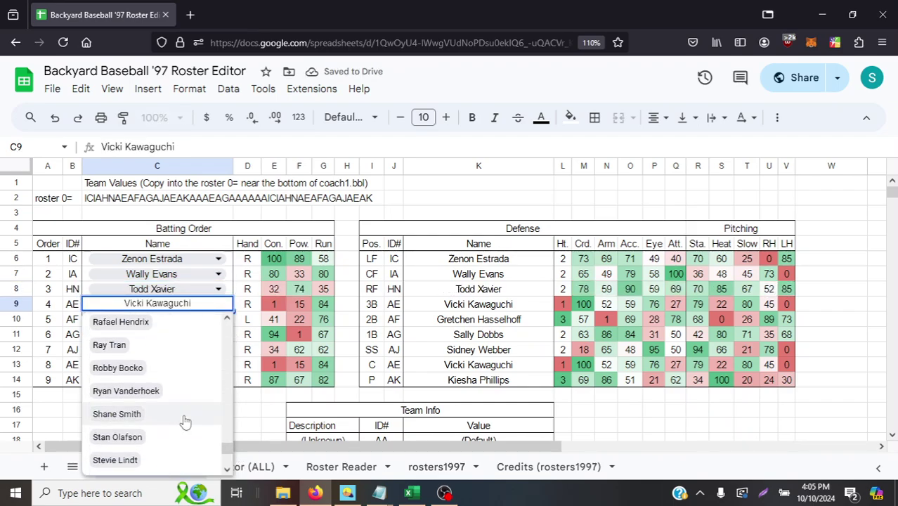
{"action": "left_click", "coordinate": [149, 372]}
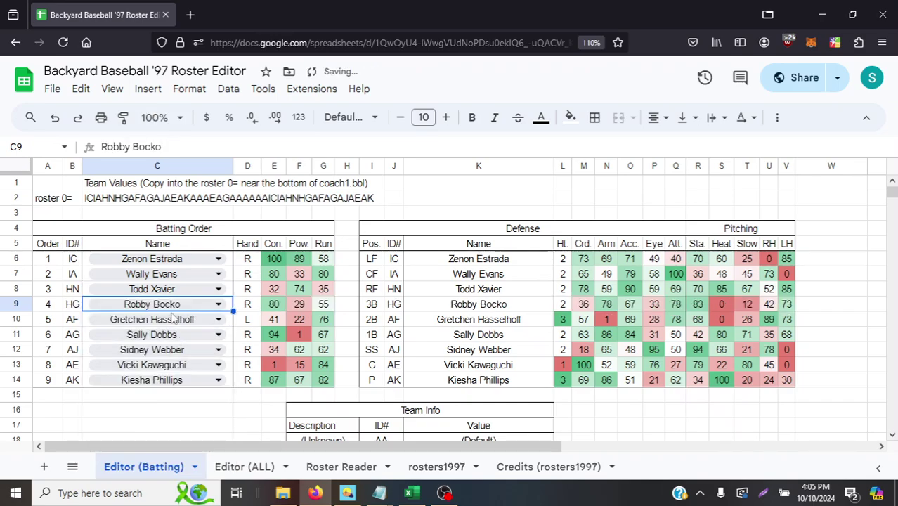
{"action": "left_click", "coordinate": [174, 319]}
{"action": "left_click_drag", "start_coordinate": [227, 346], "coordinate": [232, 383]}
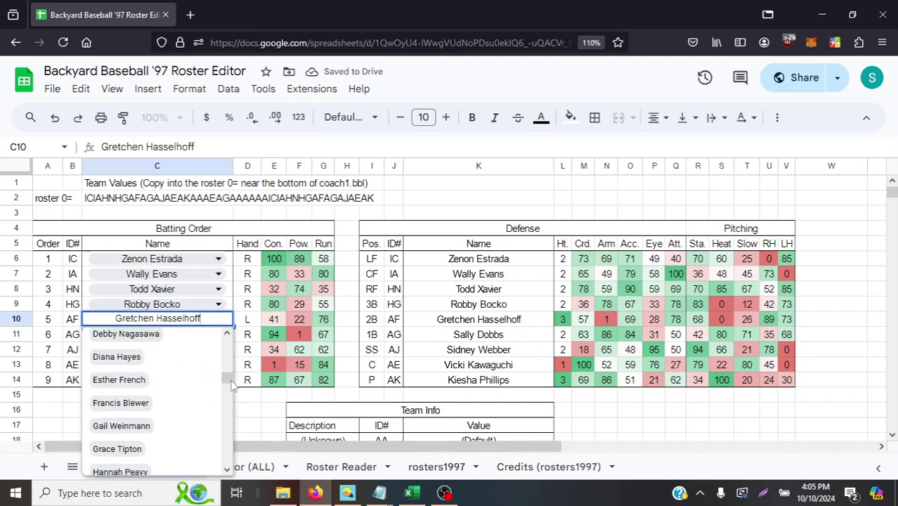
{"action": "scroll", "coordinate": [232, 383], "scroll_direction": "down", "scroll_amount": 1}
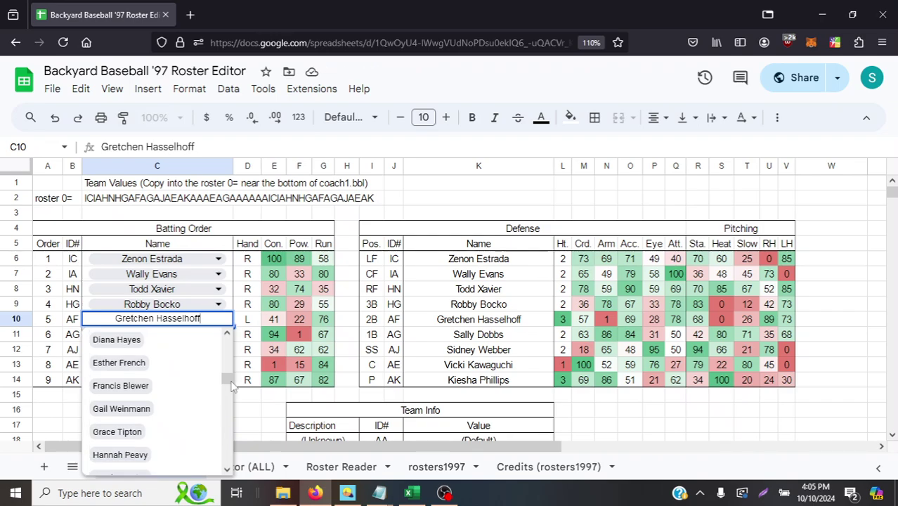
{"action": "left_click", "coordinate": [171, 435]}
Replace the sixth batter with Jay Green by searching the player choices for "jay".
{"action": "left_click", "coordinate": [187, 334]}
{"action": "left_click", "coordinate": [186, 334]}
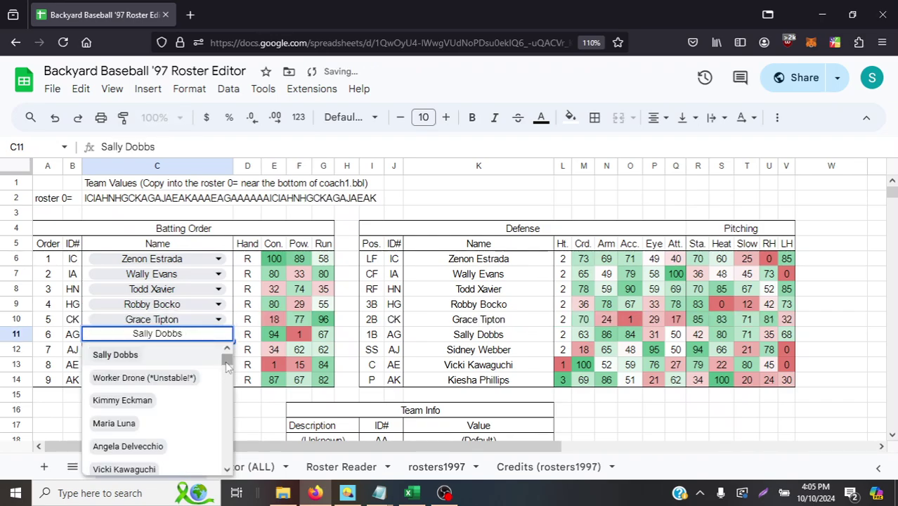
{"action": "left_click_drag", "start_coordinate": [226, 358], "coordinate": [233, 386]}
{"action": "key", "text": "BackSpace"}
{"action": "key", "text": "BackSpace"}
{"action": "key", "text": "BackSpace"}
{"action": "key", "text": "BackSpace"}
{"action": "key", "text": "BackSpace"}
{"action": "key", "text": "BackSpace"}
{"action": "key", "text": "BackSpace"}
{"action": "key", "text": "BackSpace"}
{"action": "key", "text": "BackSpace"}
{"action": "key", "text": "BackSpace"}
{"action": "key", "text": "BackSpace"}
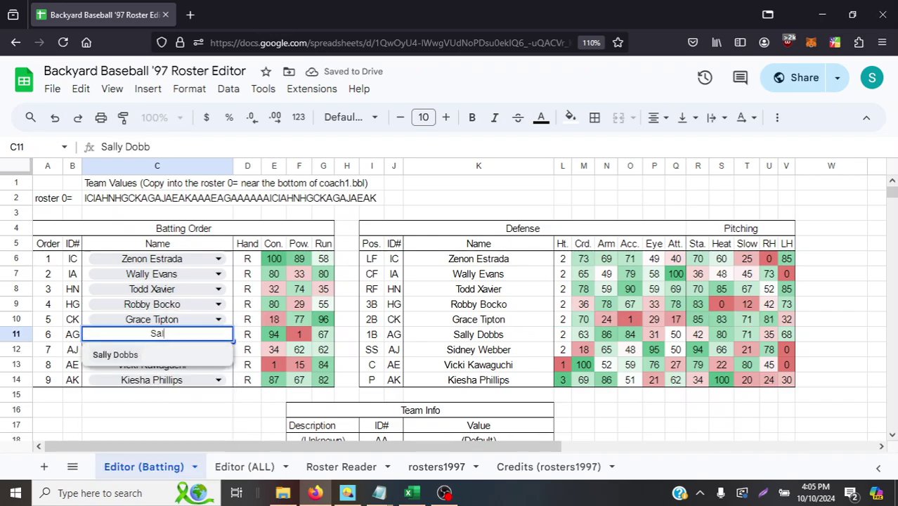
{"action": "type", "text": "jay"}
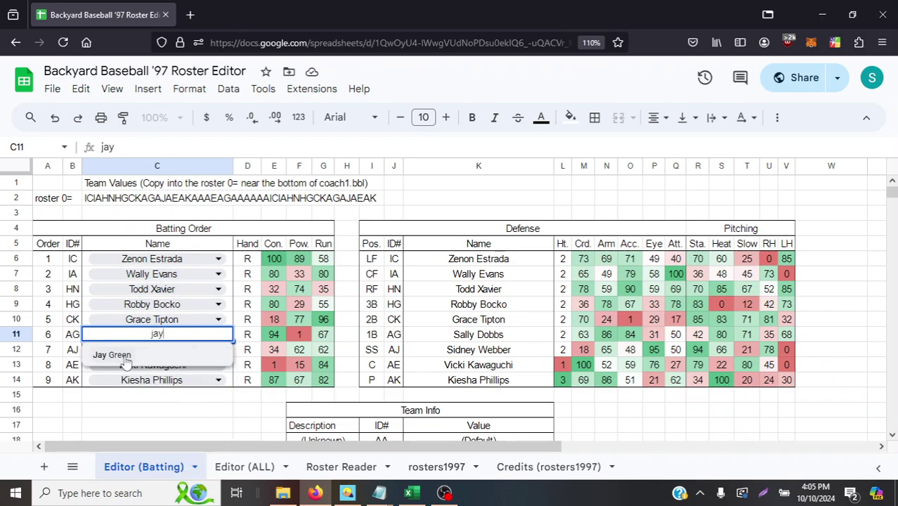
{"action": "left_click", "coordinate": [124, 357]}
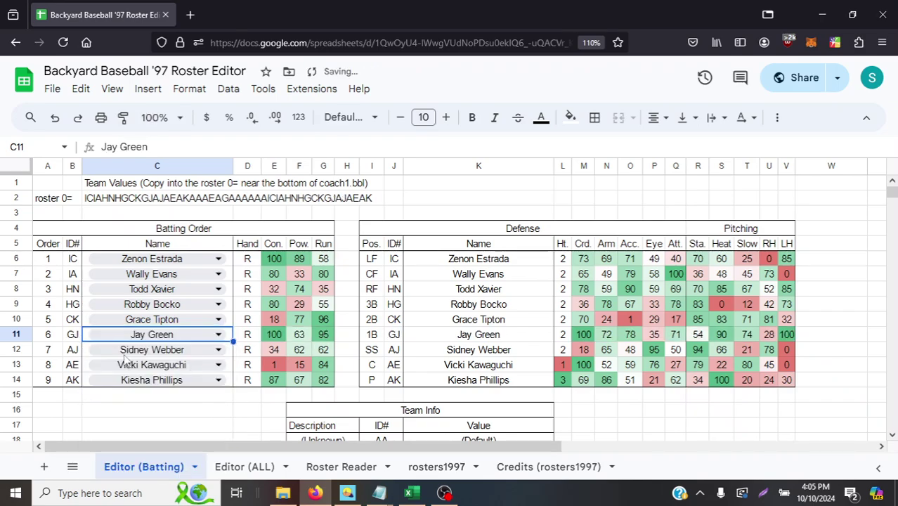
Set the seventh batter to Star Moonbeam and the eighth batter to Debby Nagasawa in the Batting Order.
{"action": "double_click", "coordinate": [125, 358]}
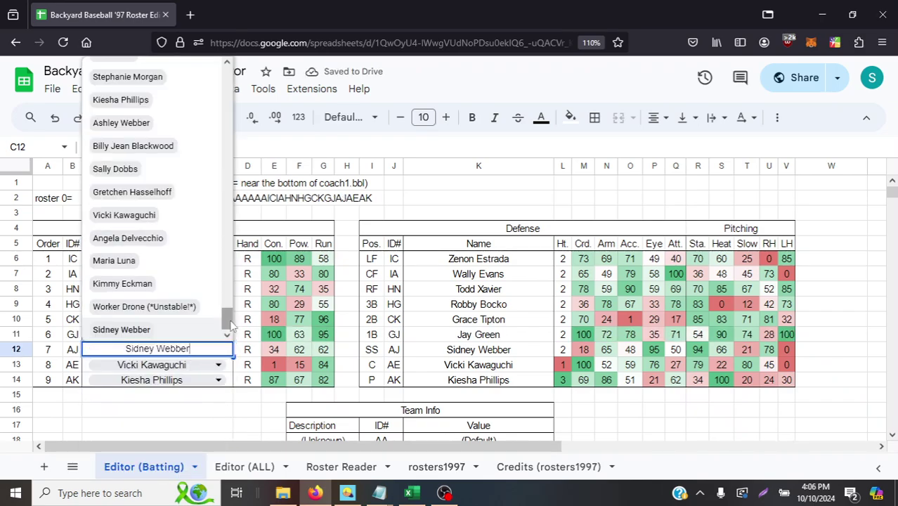
{"action": "left_click_drag", "start_coordinate": [229, 324], "coordinate": [237, 201]}
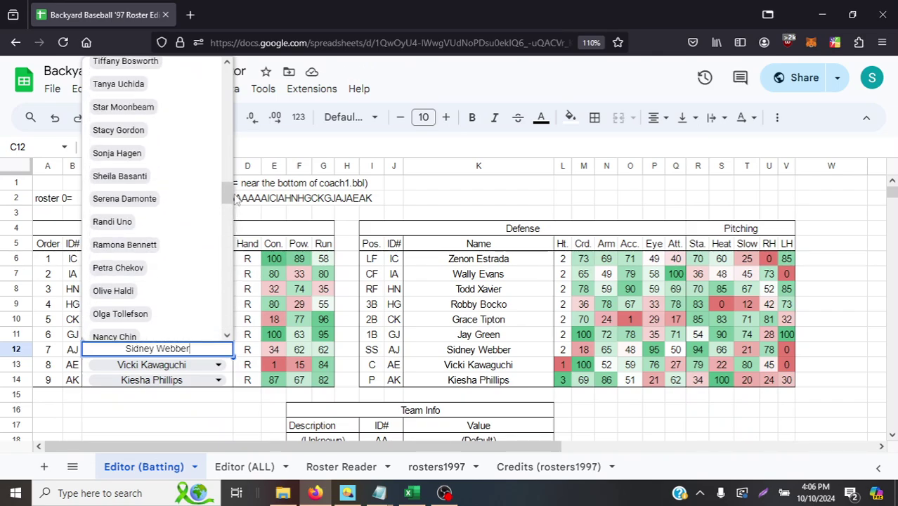
{"action": "left_click", "coordinate": [172, 118]}
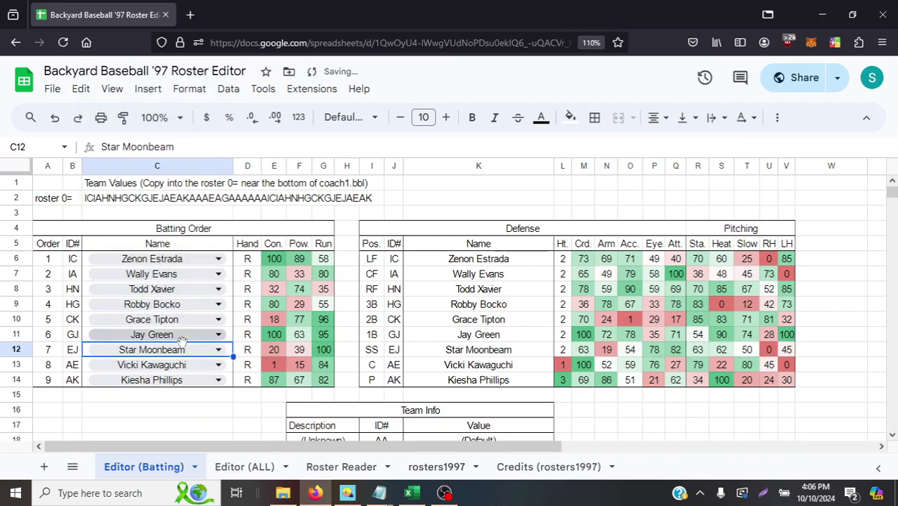
{"action": "left_click", "coordinate": [178, 372]}
{"action": "left_click_drag", "start_coordinate": [225, 336], "coordinate": [225, 267]}
{"action": "scroll", "coordinate": [226, 265], "scroll_direction": "down", "scroll_amount": 2}
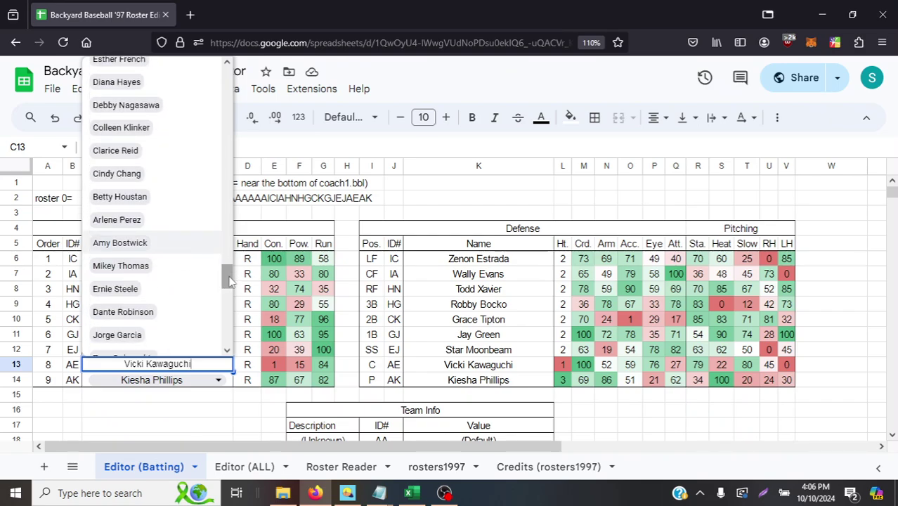
{"action": "left_click", "coordinate": [140, 107]}
Replace the ninth batter in the Batting Order with Mr. Clanky by searching the player choices for "mr".
{"action": "left_click", "coordinate": [218, 380]}
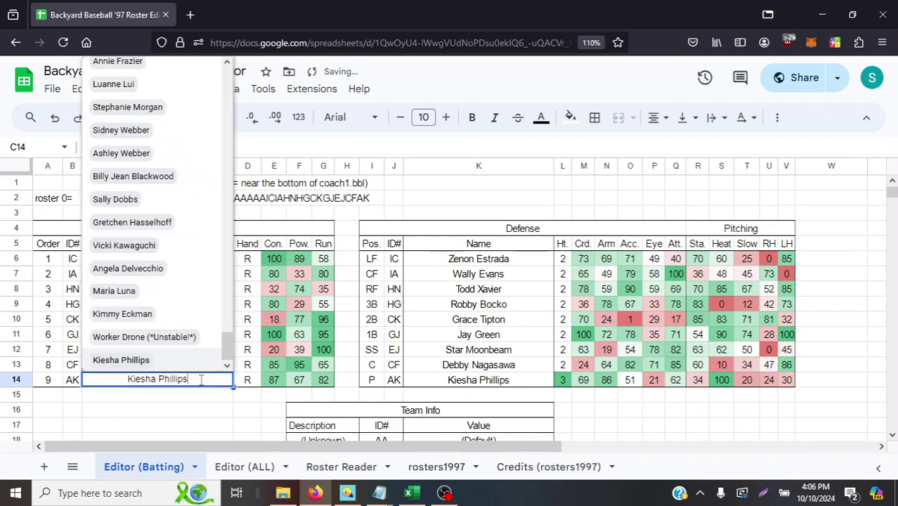
{"action": "left_click_drag", "start_coordinate": [228, 351], "coordinate": [245, 287]}
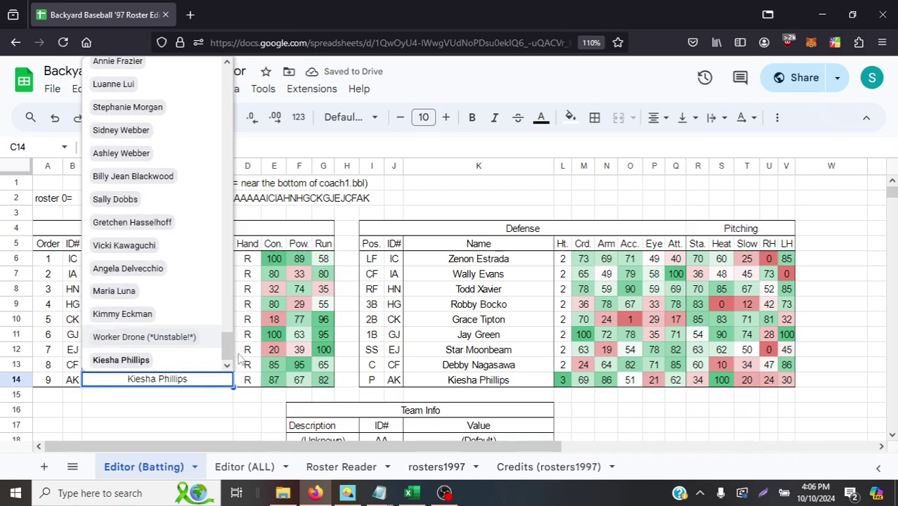
{"action": "key", "text": "BackSpace"}
{"action": "key", "text": "BackSpace"}
{"action": "key", "text": "BackSpace"}
{"action": "key", "text": "BackSpace"}
{"action": "key", "text": "BackSpace"}
{"action": "key", "text": "BackSpace"}
{"action": "key", "text": "BackSpace"}
{"action": "key", "text": "BackSpace"}
{"action": "key", "text": "BackSpace"}
{"action": "key", "text": "BackSpace"}
{"action": "key", "text": "BackSpace"}
{"action": "key", "text": "BackSpace"}
{"action": "key", "text": "BackSpace"}
{"action": "key", "text": "BackSpace"}
{"action": "key", "text": "BackSpace"}
{"action": "type", "text": "mr"}
{"action": "left_click", "coordinate": [141, 361]}
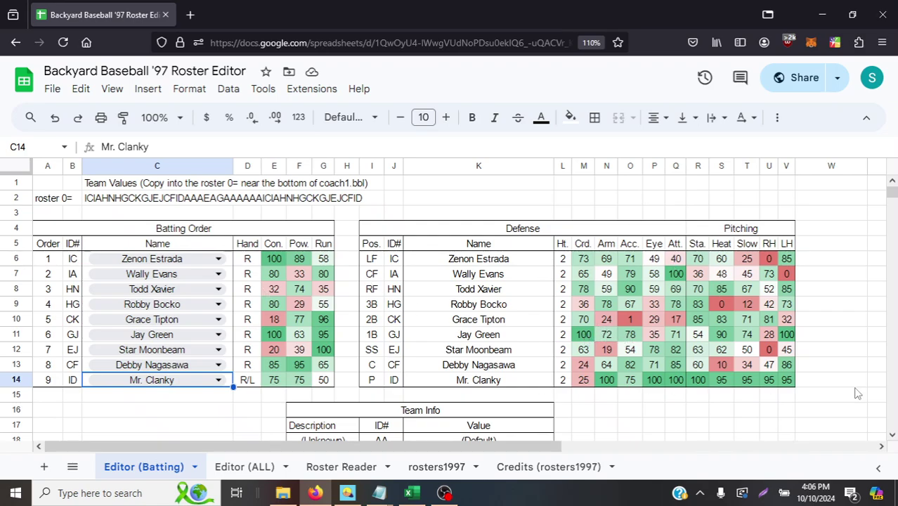
Set the team's adjective to Junior and its noun to Fishes in the Team Info table.
{"action": "left_click", "coordinate": [893, 435]}
{"action": "left_click", "coordinate": [893, 435]}
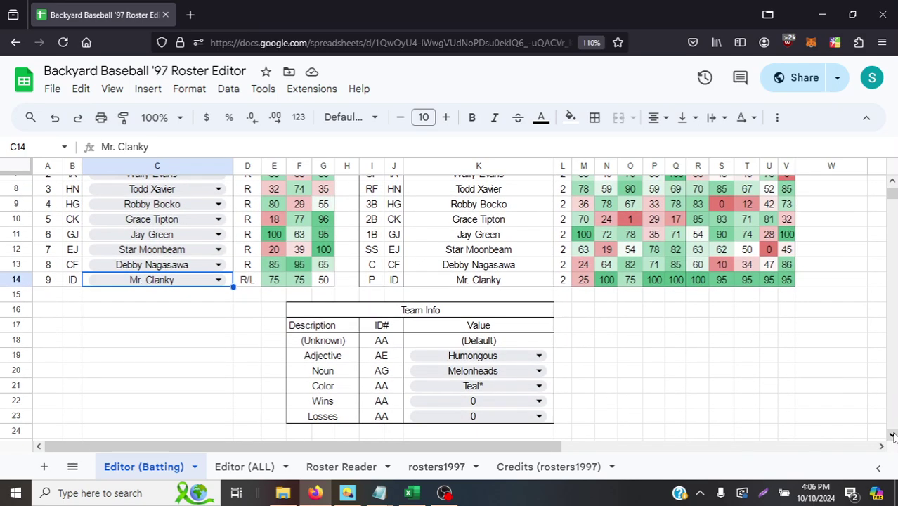
{"action": "left_click", "coordinate": [384, 343]}
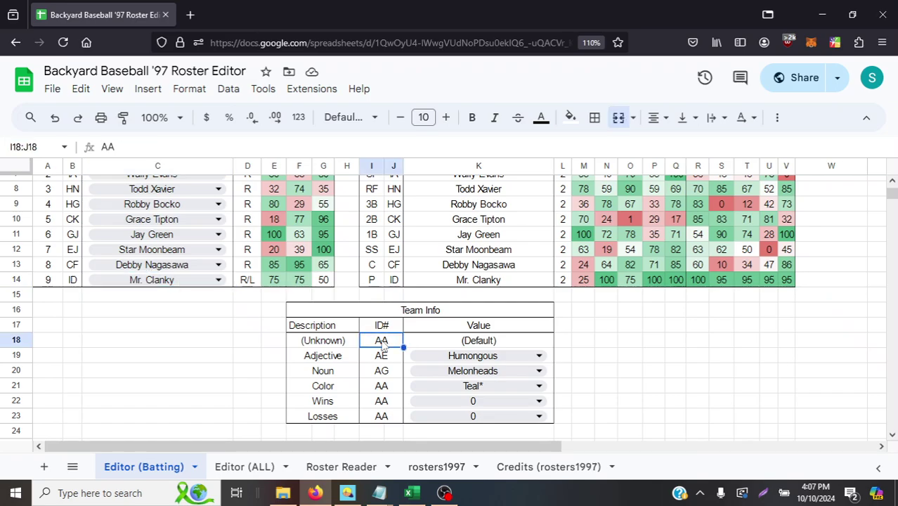
{"action": "left_click", "coordinate": [453, 356]}
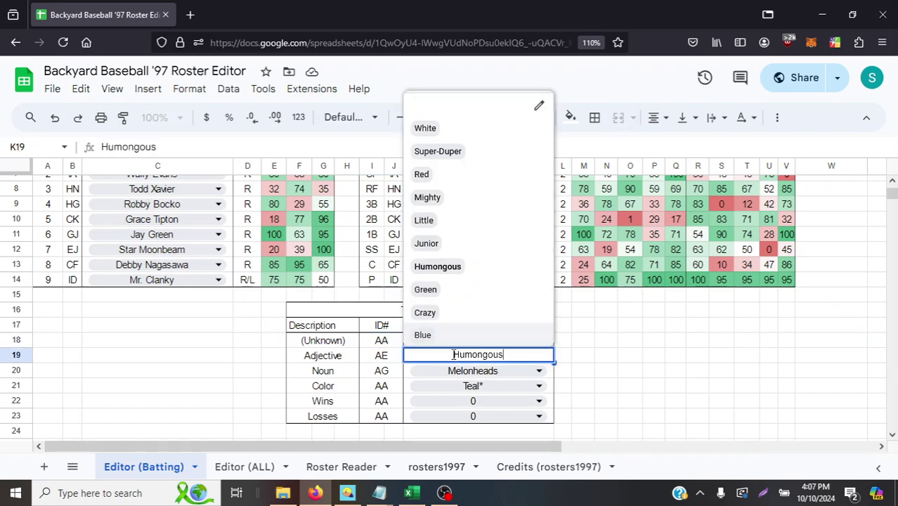
{"action": "left_click", "coordinate": [465, 246]}
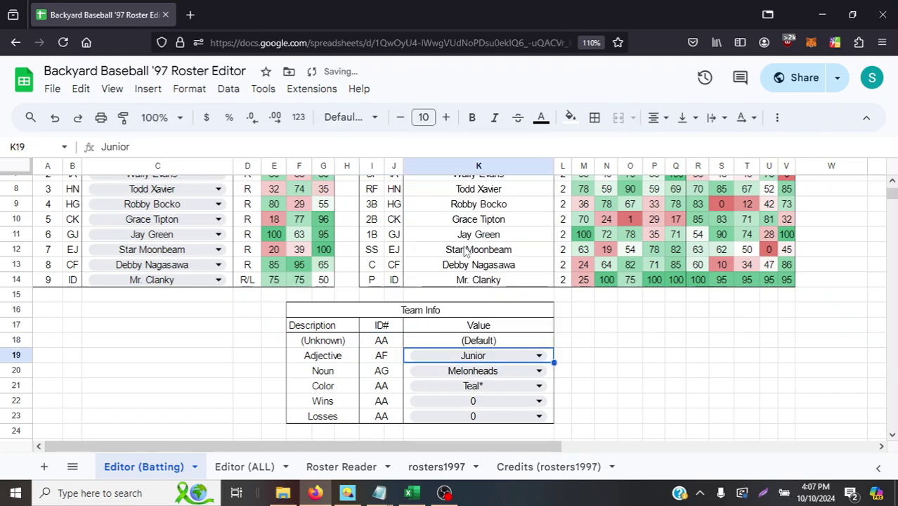
{"action": "left_click", "coordinate": [500, 368]}
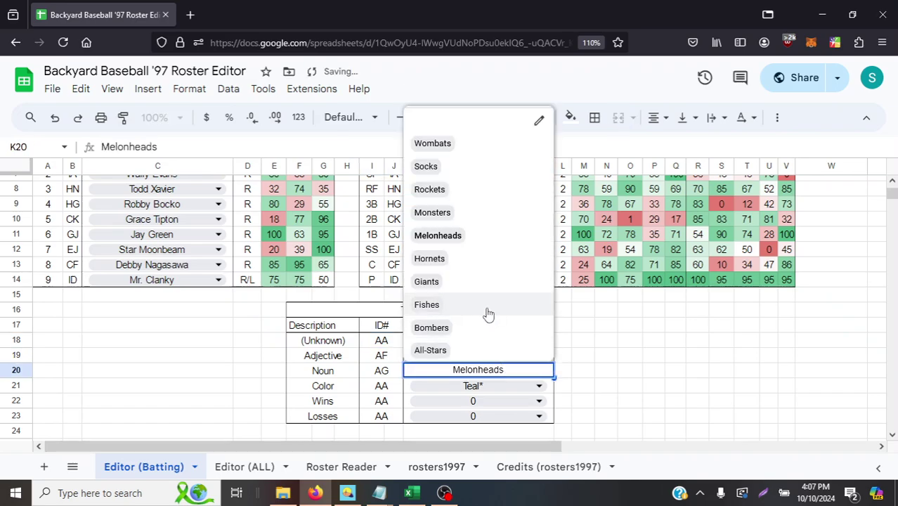
{"action": "left_click", "coordinate": [487, 305]}
Set the team color to Brown* and choose 0 for Wins in the Team Info table.
{"action": "left_click", "coordinate": [480, 386]}
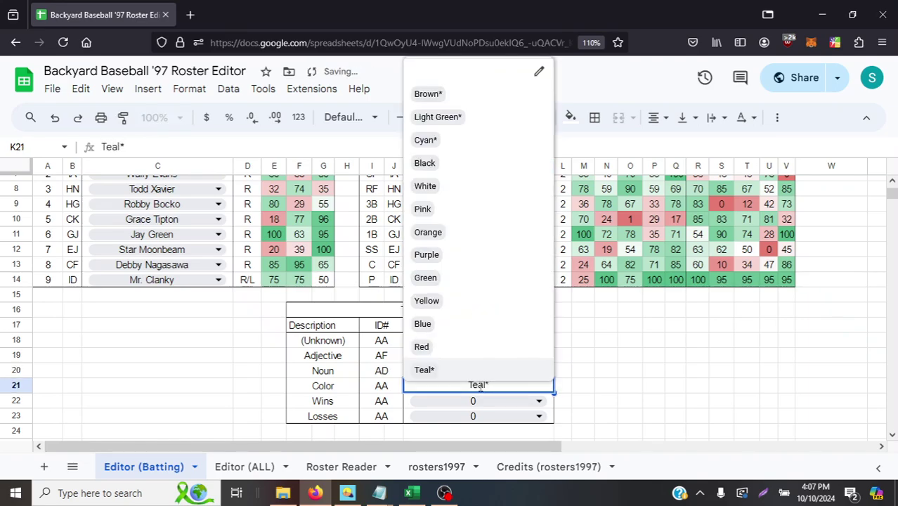
{"action": "left_click", "coordinate": [430, 94]}
{"action": "left_click", "coordinate": [488, 400]}
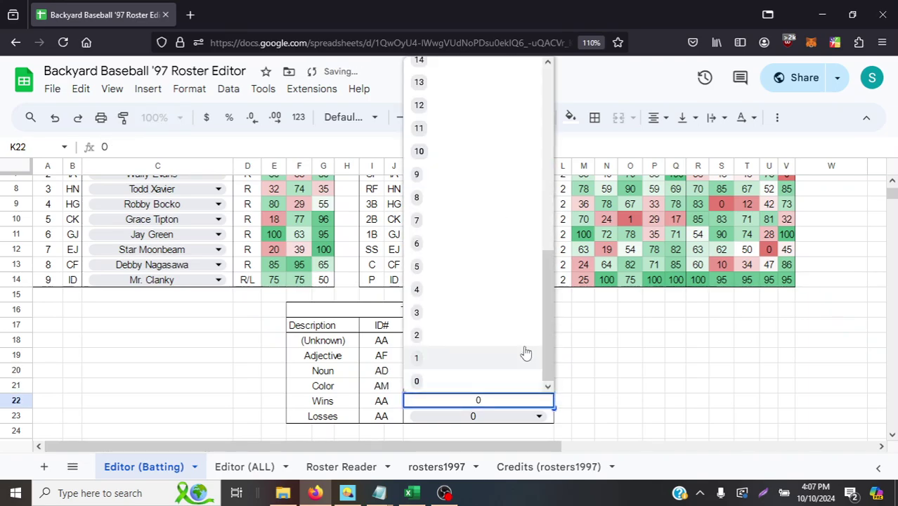
{"action": "left_click_drag", "start_coordinate": [545, 330], "coordinate": [546, 316]}
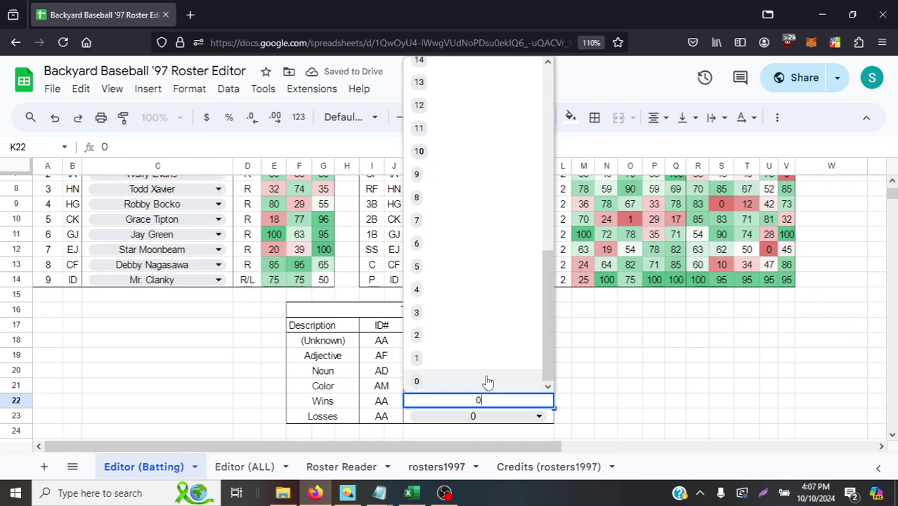
{"action": "left_click", "coordinate": [487, 381]}
Set the team's Losses to 30 in the Team Info table.
{"action": "left_click", "coordinate": [489, 416]}
{"action": "left_click", "coordinate": [562, 370]}
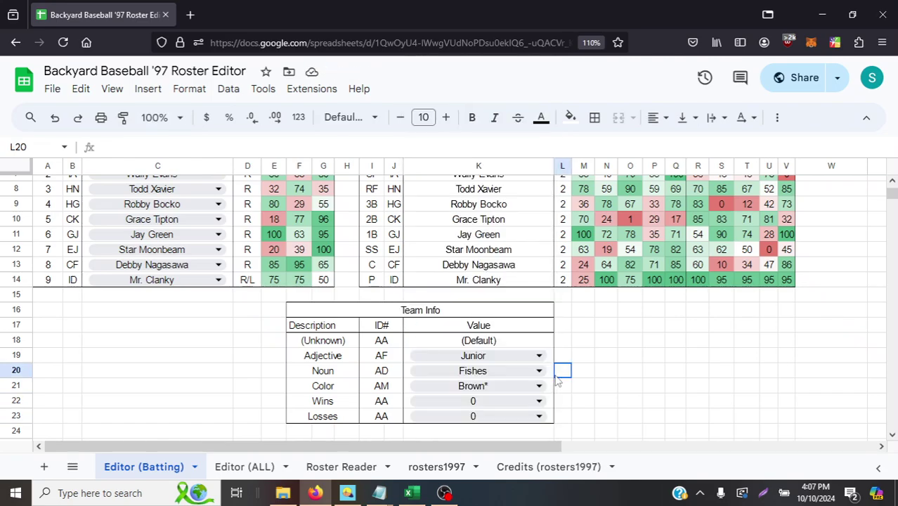
{"action": "left_click", "coordinate": [520, 416]}
{"action": "left_click_drag", "start_coordinate": [546, 346], "coordinate": [544, 144]}
{"action": "left_click", "coordinate": [449, 97]}
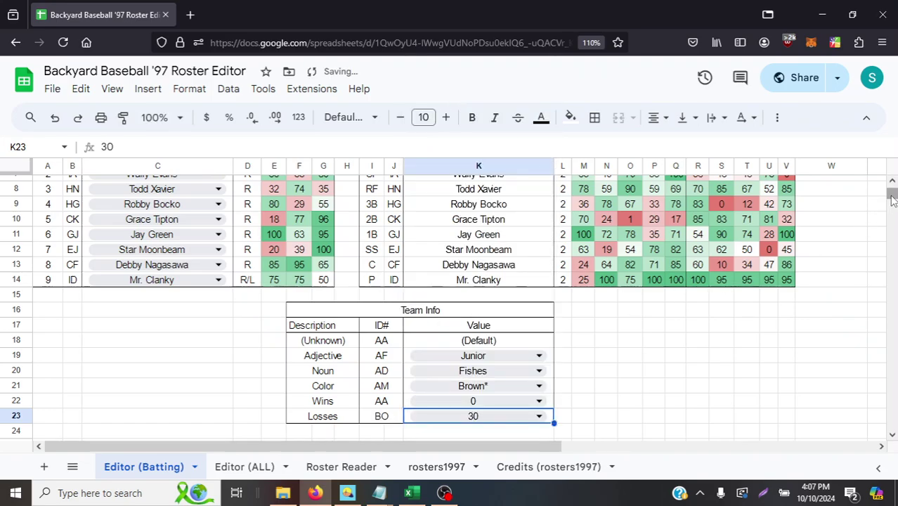
Copy the generated roster 0 code from cell C2 and switch to the coach2 file in Notepad.
{"action": "left_click_drag", "start_coordinate": [892, 200], "coordinate": [892, 197]}
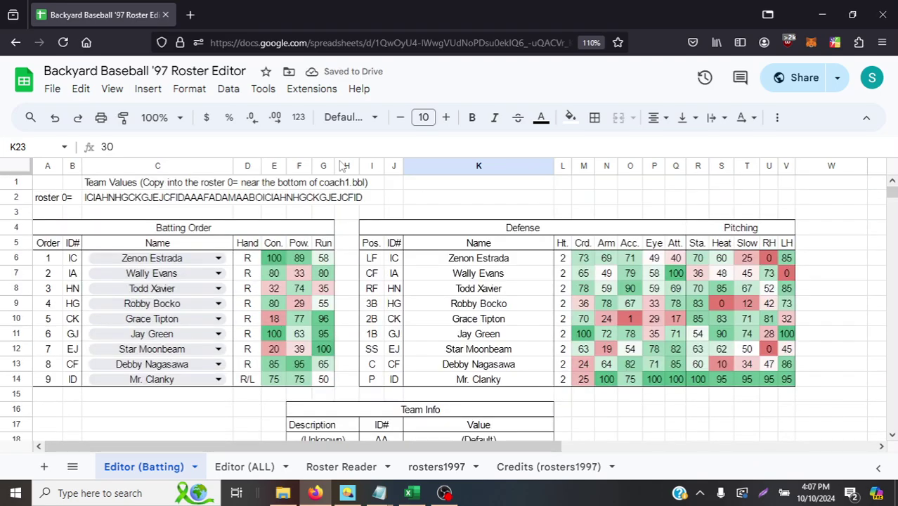
{"action": "left_click", "coordinate": [96, 200]}
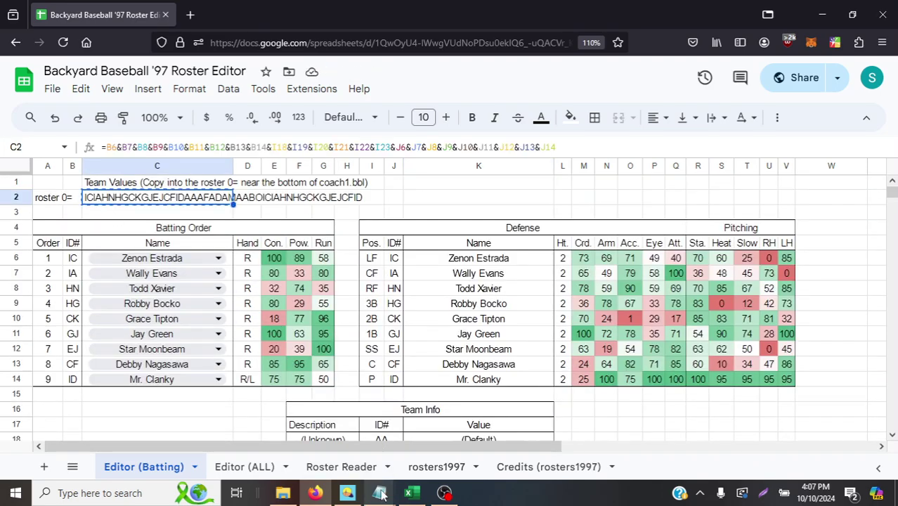
{"action": "mouse_move", "coordinate": [378, 492]}
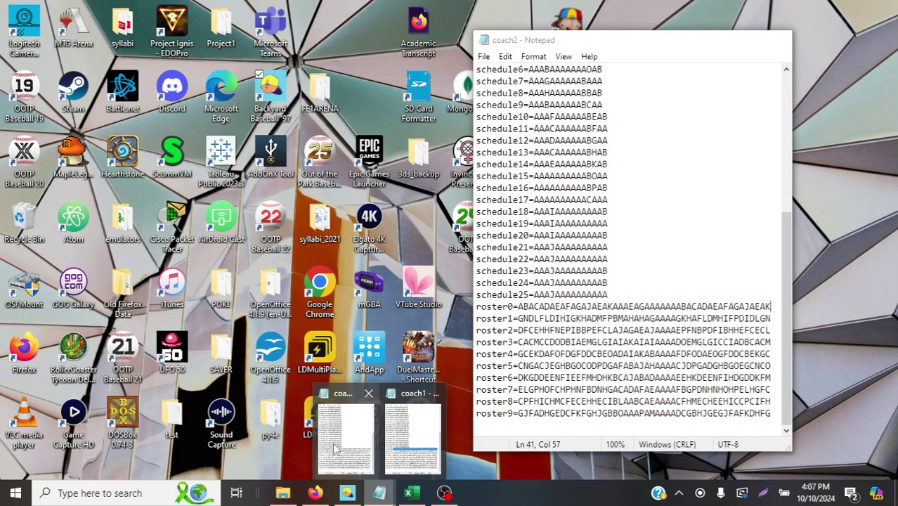
{"action": "left_click", "coordinate": [337, 442]}
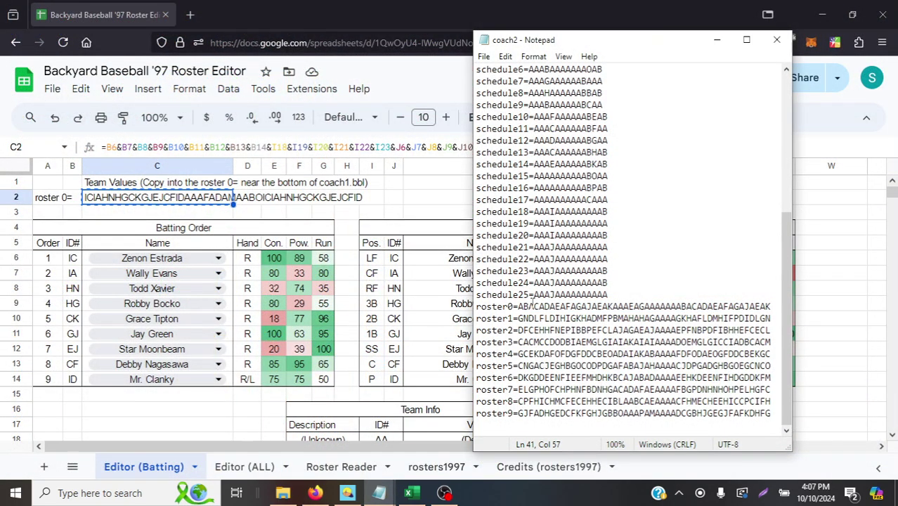
Replace the roster0 value in coach2 with ICIAHNHGCKGJEJCFIDAAAFADAMAABOICIAHNHGCKGJEJCFID and save the file.
{"action": "left_click_drag", "start_coordinate": [520, 306], "coordinate": [768, 306]}
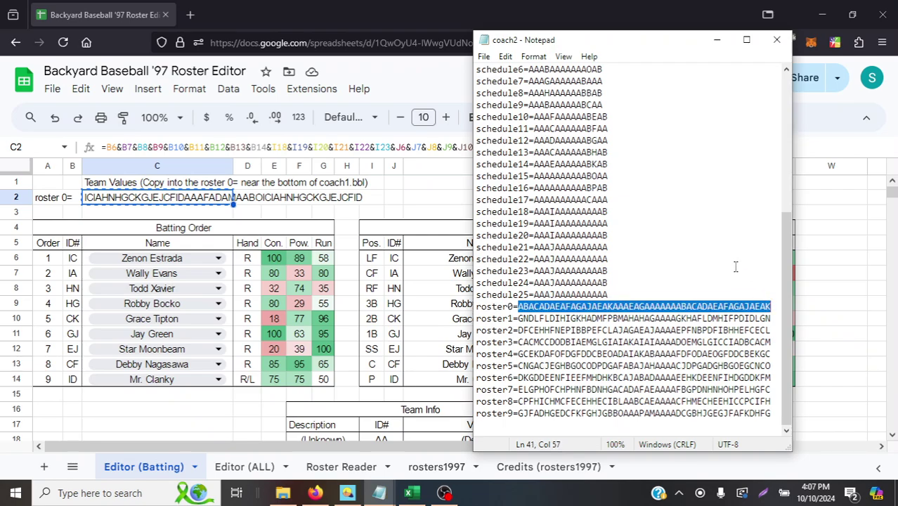
{"action": "type", "text": "ICIAHNHGCKGJEJCFIDAAAFADAMAABOICIAHNHGCKGJEJCFID"}
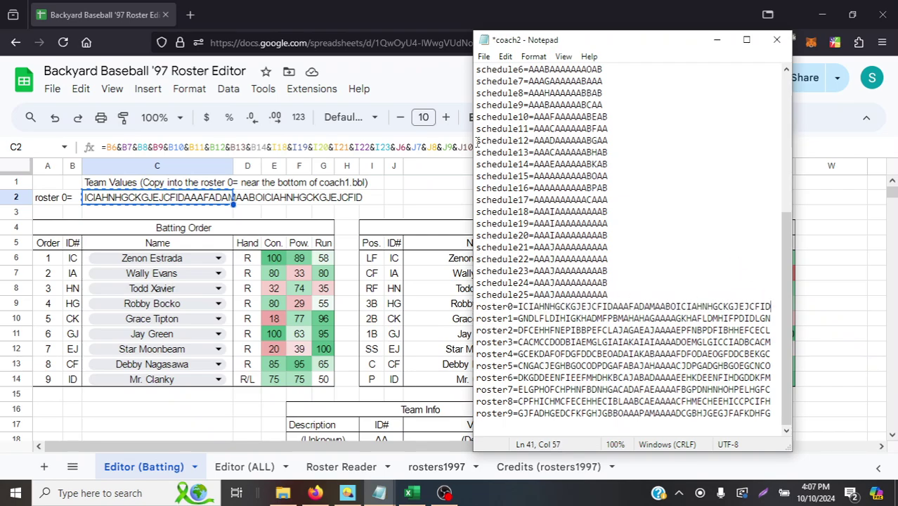
{"action": "left_click", "coordinate": [483, 57]}
{"action": "left_click", "coordinate": [447, 121]}
Switch to Backyard Baseball, leave the current team's dugout and sign in as coach SRZ.
{"action": "left_click", "coordinate": [347, 491]}
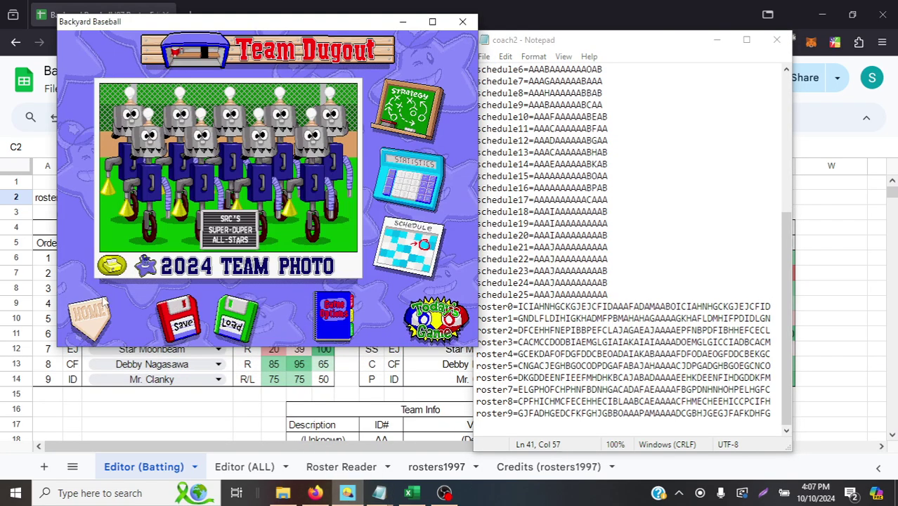
{"action": "left_click", "coordinate": [104, 301]}
{"action": "left_click", "coordinate": [354, 185]}
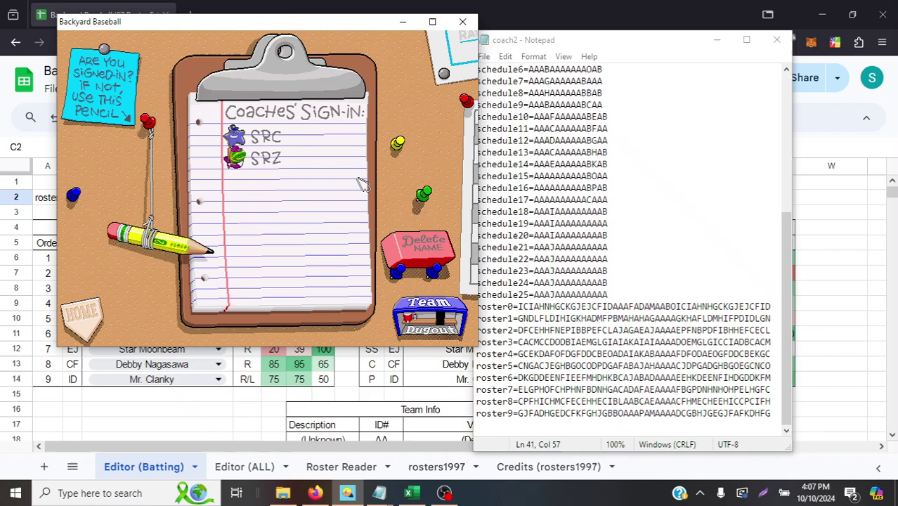
{"action": "left_click", "coordinate": [267, 161]}
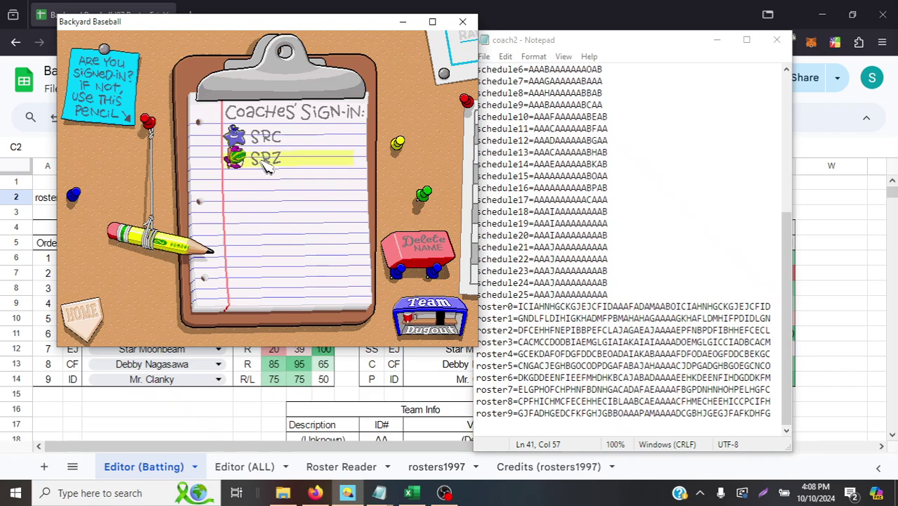
{"action": "left_click", "coordinate": [265, 161]}
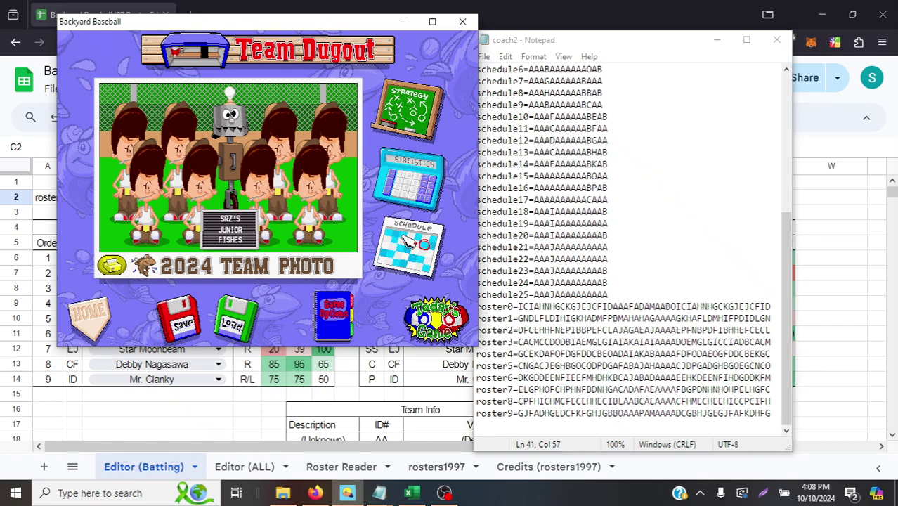
Check the edited team's batting order and field positions in Team Strategy, and return to the dugout.
{"action": "left_click", "coordinate": [416, 108]}
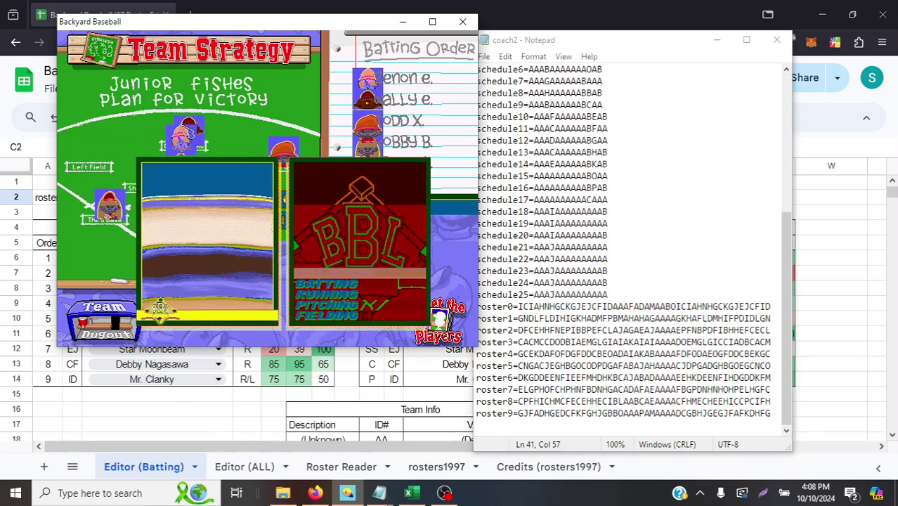
{"action": "left_click", "coordinate": [114, 333]}
Switch to the Roster Editor spreadsheet, view the Editor (ALL) sheet and return to Editor (Batting).
{"action": "left_click", "coordinate": [226, 431]}
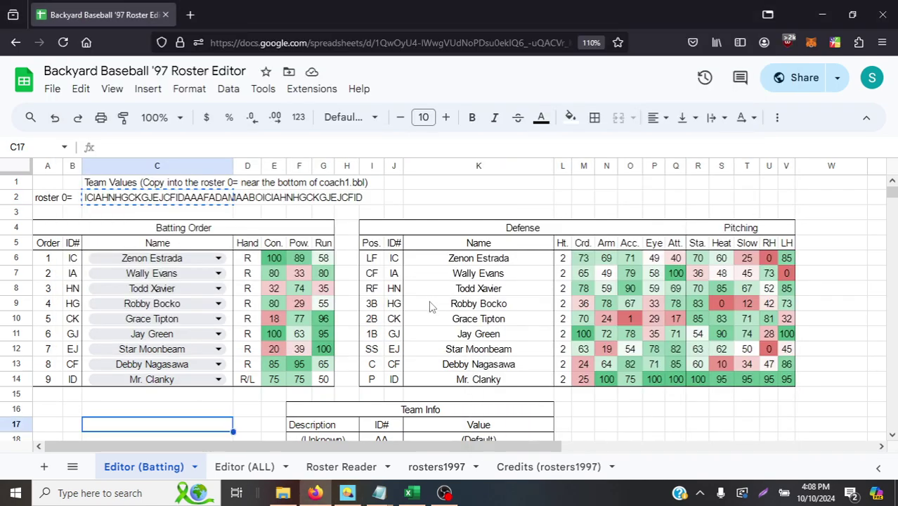
{"action": "left_click", "coordinate": [251, 467]}
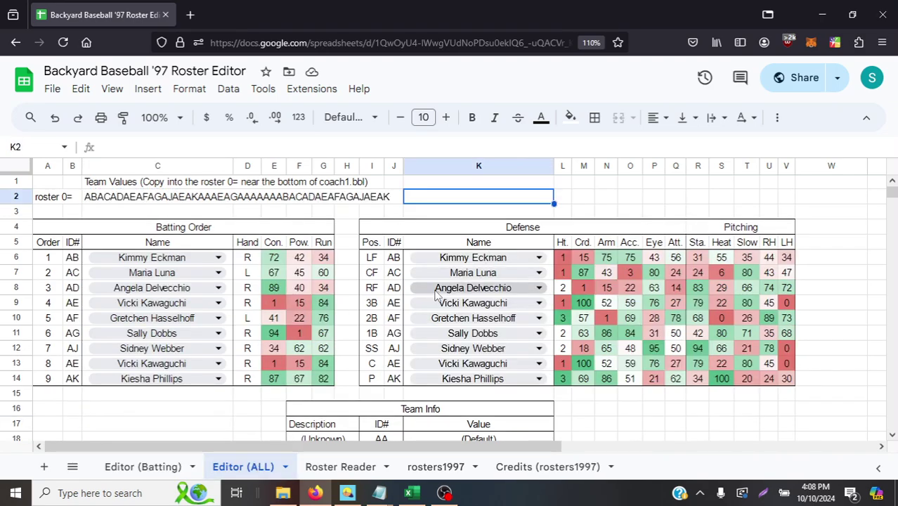
{"action": "left_click", "coordinate": [137, 475]}
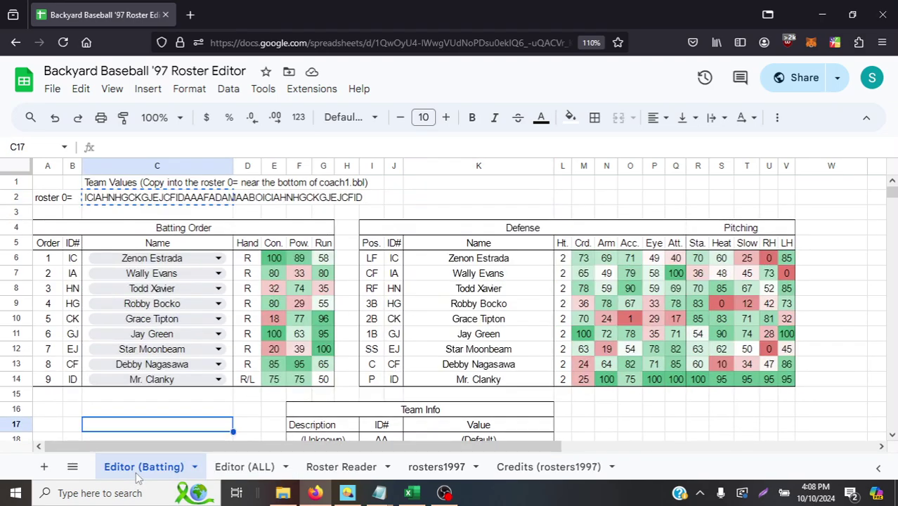
Switch to Backyard Baseball and start today's game for the Junior Fishes against the Green Hornets.
{"action": "left_click", "coordinate": [352, 495]}
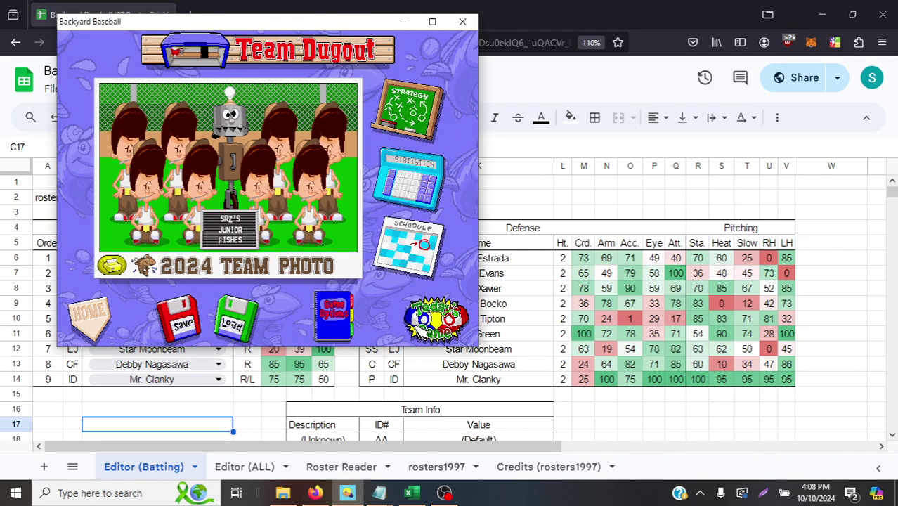
{"action": "left_click", "coordinate": [435, 320]}
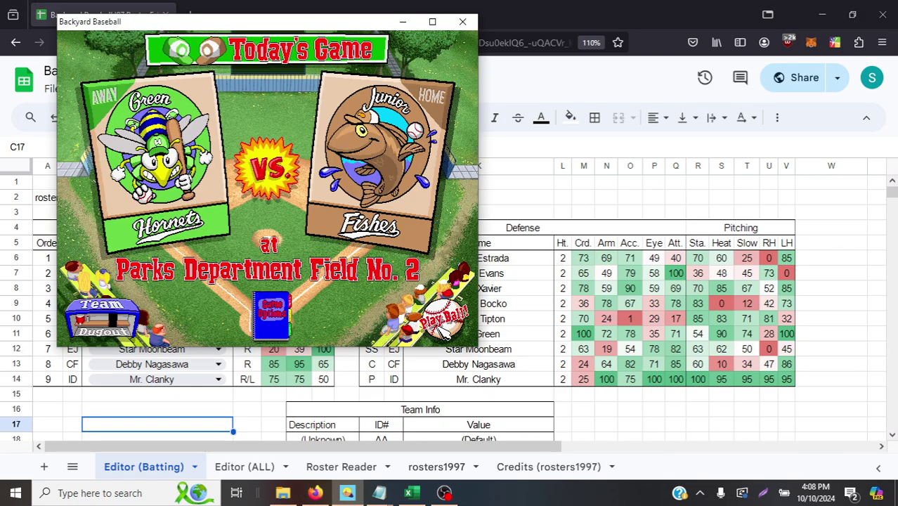
{"action": "left_click", "coordinate": [450, 324]}
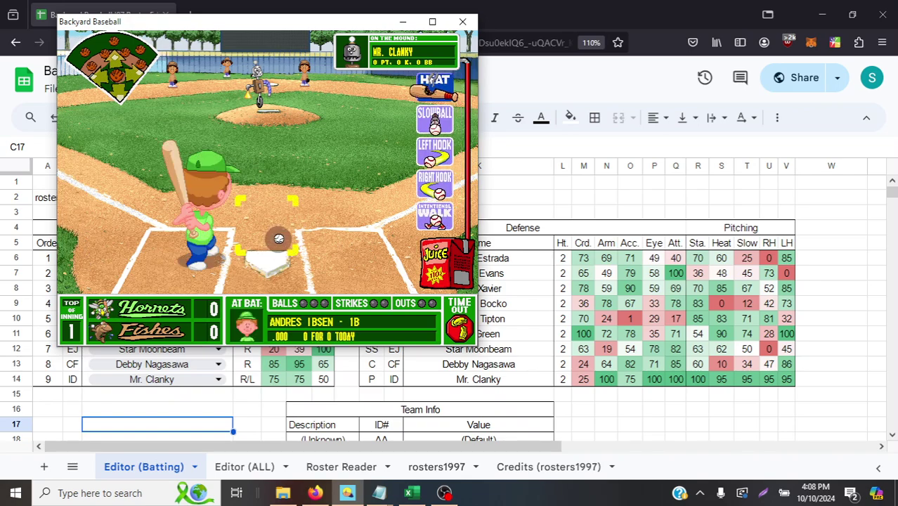
Pitch to the Hornets' leadoff batter with Mr. Clanky, mixing heat and right hook pitches.
{"action": "left_click", "coordinate": [288, 250]}
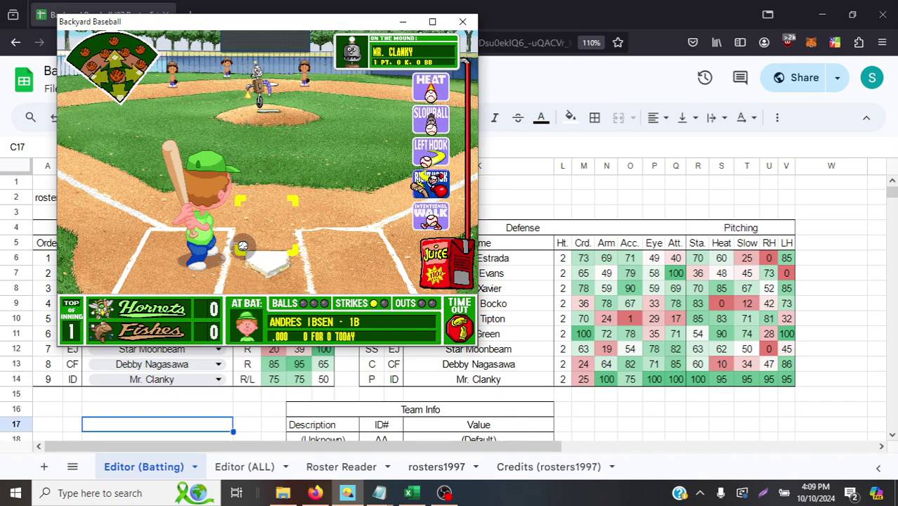
{"action": "left_click", "coordinate": [249, 254]}
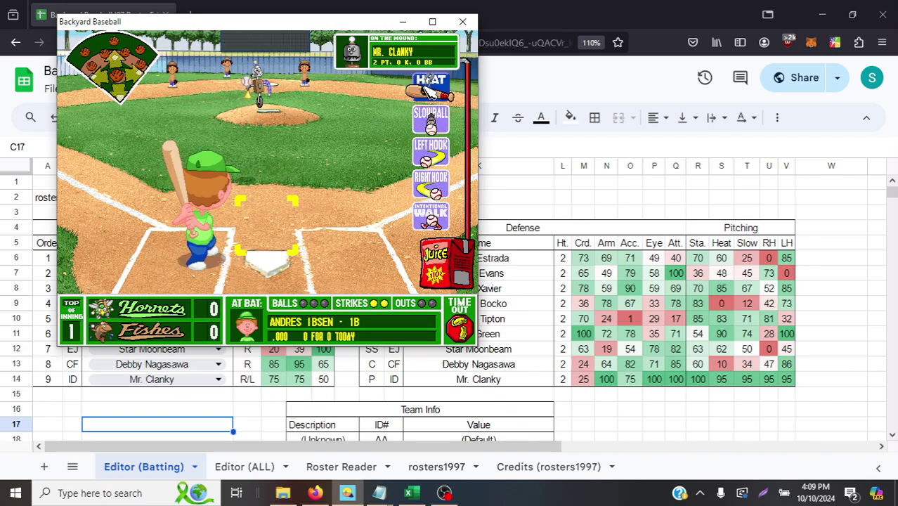
{"action": "left_click", "coordinate": [281, 207]}
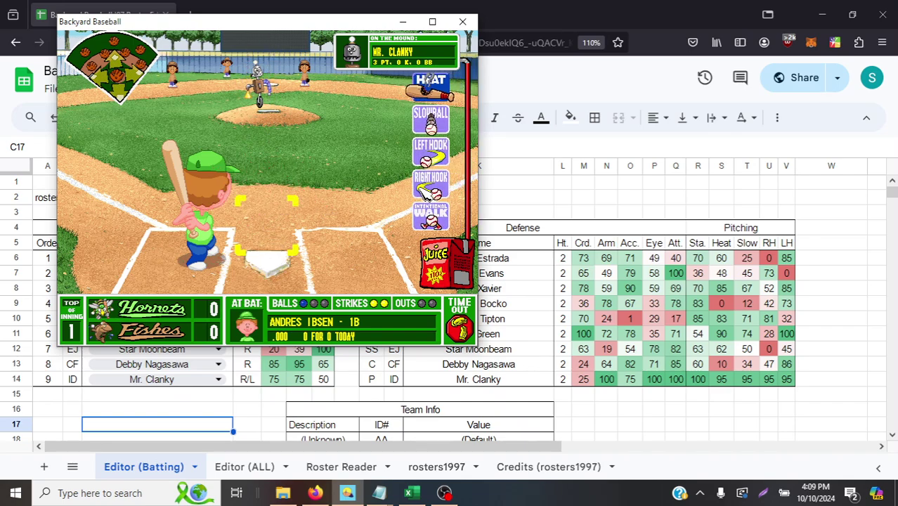
{"action": "left_click", "coordinate": [430, 190]}
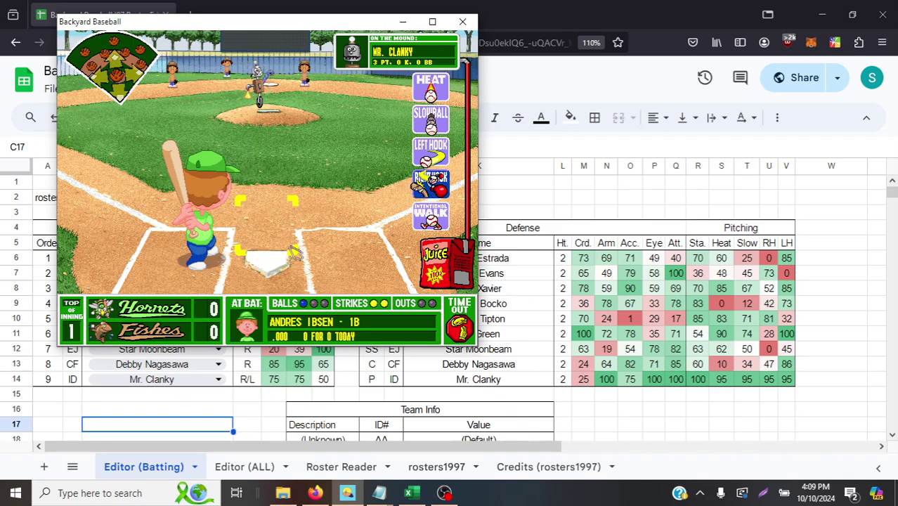
{"action": "left_click", "coordinate": [294, 252]}
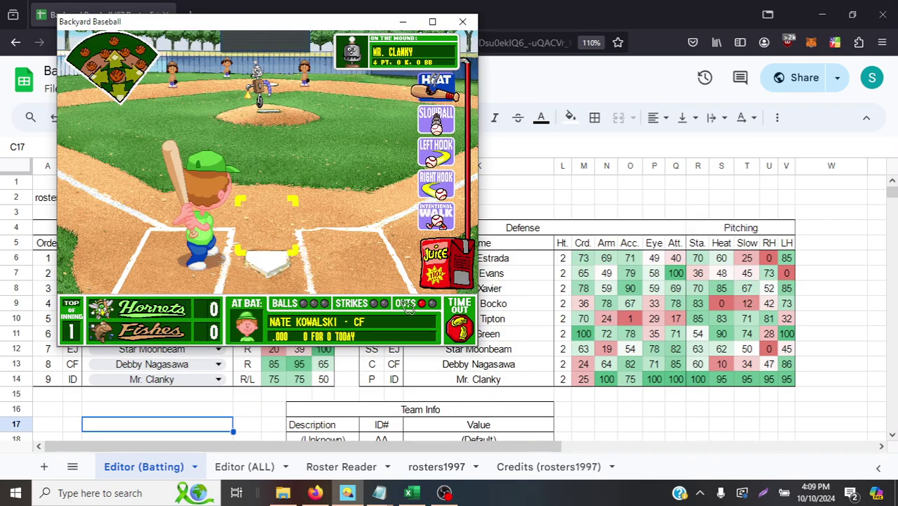
Leave the game against the Hornets for the team dugout and switch to the Roster Editor spreadsheet.
{"action": "left_click", "coordinate": [464, 329]}
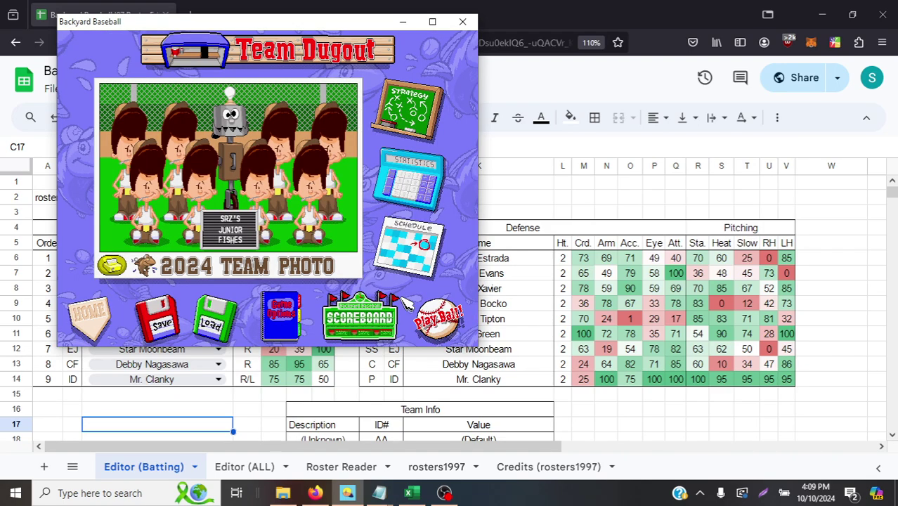
{"action": "left_click", "coordinate": [535, 279]}
{"action": "left_click", "coordinate": [455, 261]}
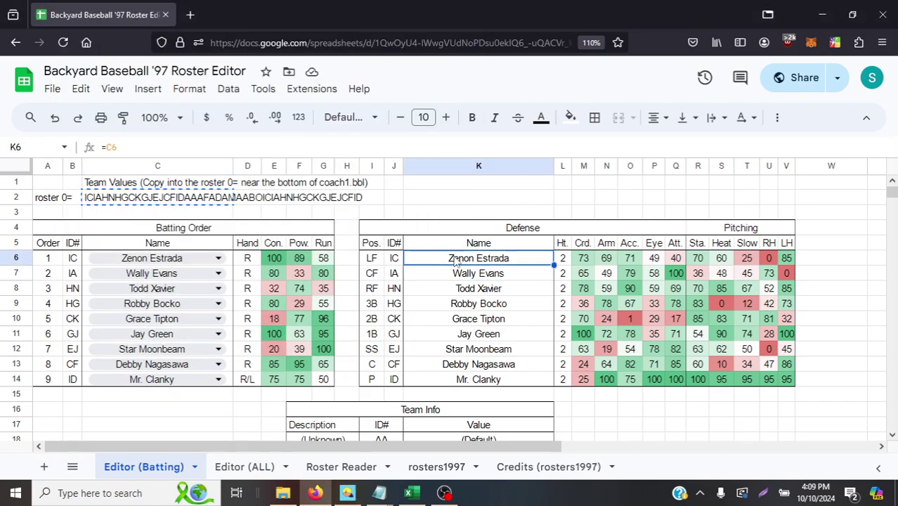
Look across the first player's batting, defense and pitching ratings in the Editor (Batting) sheet.
{"action": "key", "text": "Left"}
{"action": "key", "text": "Left"}
{"action": "key", "text": "Left"}
{"action": "key", "text": "Left"}
{"action": "key", "text": "Left"}
{"action": "key", "text": "Left"}
{"action": "key", "text": "Left"}
{"action": "key", "text": "Left"}
{"action": "key", "text": "Right"}
{"action": "key", "text": "Right"}
{"action": "key", "text": "Right"}
{"action": "key", "text": "Right"}
{"action": "key", "text": "Right"}
{"action": "key", "text": "Right"}
{"action": "key", "text": "Right"}
{"action": "key", "text": "Right"}
{"action": "key", "text": "Right"}
{"action": "key", "text": "Right"}
{"action": "key", "text": "Right"}
{"action": "key", "text": "Right"}
{"action": "key", "text": "Right"}
{"action": "key", "text": "Right"}
{"action": "key", "text": "Right"}
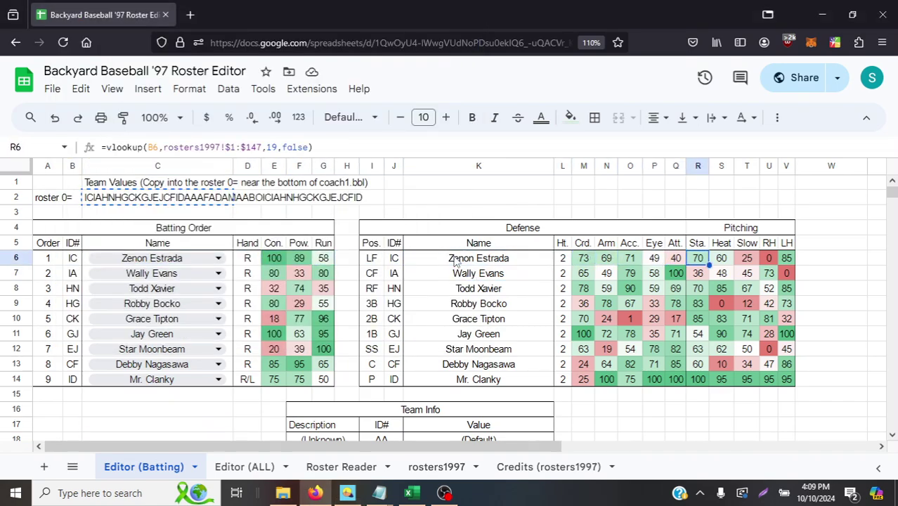
{"action": "key", "text": "Left"}
{"action": "key", "text": "Left"}
{"action": "key", "text": "Left"}
{"action": "key", "text": "Left"}
{"action": "key", "text": "Left"}
{"action": "key", "text": "Left"}
{"action": "key", "text": "Left"}
{"action": "key", "text": "Left"}
{"action": "key", "text": "Left"}
{"action": "key", "text": "Left"}
{"action": "key", "text": "Left"}
{"action": "key", "text": "Left"}
{"action": "key", "text": "Left"}
{"action": "key", "text": "Left"}
{"action": "key", "text": "Left"}
{"action": "key", "text": "Left"}
{"action": "key", "text": "Right"}
{"action": "key", "text": "Right"}
{"action": "left_click", "coordinate": [456, 261]}
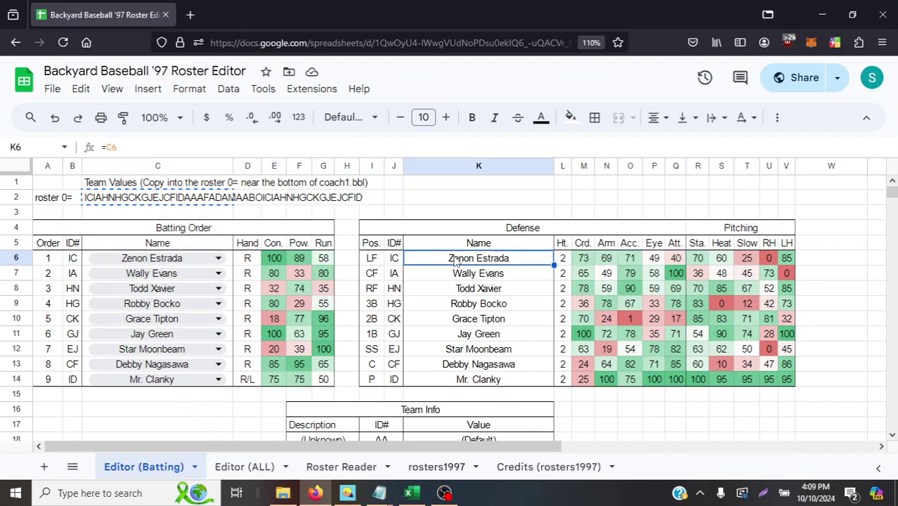
Look down the Defense names from the left fielder to the pitcher, and return to cell A1.
{"action": "key", "text": "Down"}
{"action": "key", "text": "Down"}
{"action": "key", "text": "Down"}
{"action": "key", "text": "Down"}
{"action": "key", "text": "Down"}
{"action": "key", "text": "Down"}
{"action": "key", "text": "Down"}
{"action": "key", "text": "Down"}
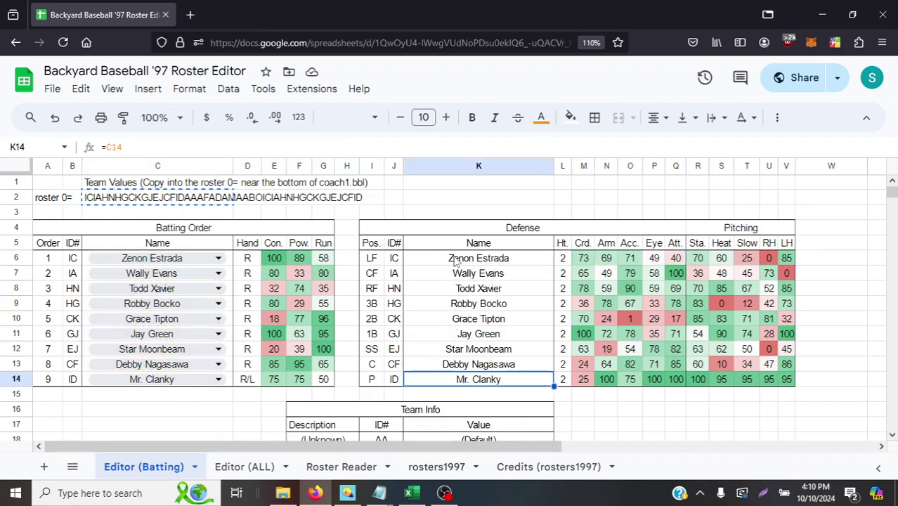
{"action": "key", "text": "Up"}
{"action": "key", "text": "Up"}
{"action": "key", "text": "Up"}
{"action": "key", "text": "Up"}
{"action": "key", "text": "Up"}
{"action": "key", "text": "Up"}
{"action": "key", "text": "Up"}
{"action": "key", "text": "Up"}
{"action": "key", "text": "Up"}
{"action": "key", "text": "Up"}
{"action": "key", "text": "Up"}
{"action": "key", "text": "Up"}
{"action": "key", "text": "Up"}
{"action": "key", "text": "Left"}
{"action": "key", "text": "Left"}
{"action": "key", "text": "Left"}
{"action": "key", "text": "Left"}
{"action": "key", "text": "Left"}
{"action": "key", "text": "Left"}
{"action": "key", "text": "Left"}
{"action": "key", "text": "Left"}
{"action": "key", "text": "Left"}
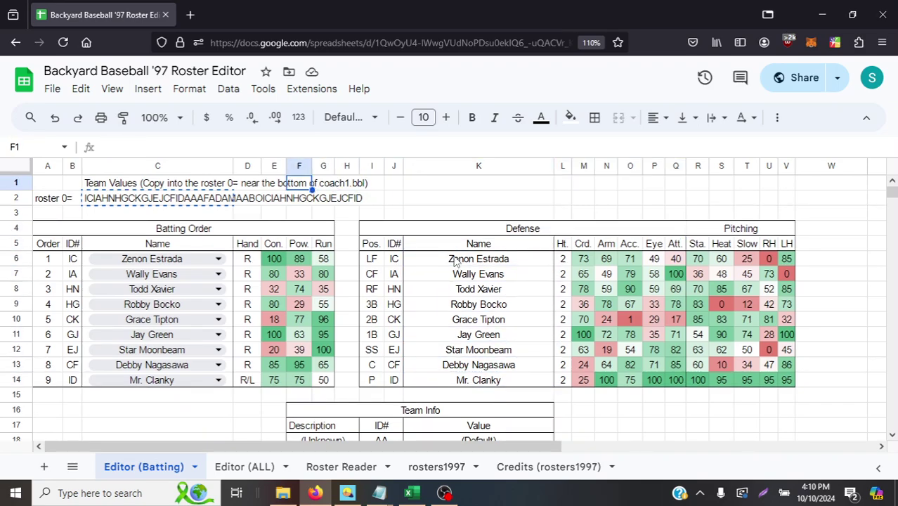
{"action": "key", "text": "Left"}
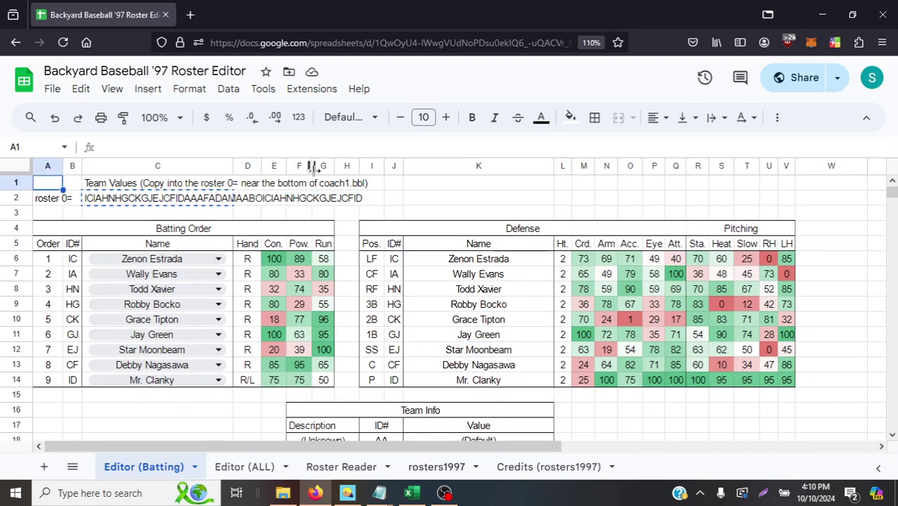
View the online spreadsheet's download option and switch to its copy in Excel.
{"action": "left_click", "coordinate": [56, 92]}
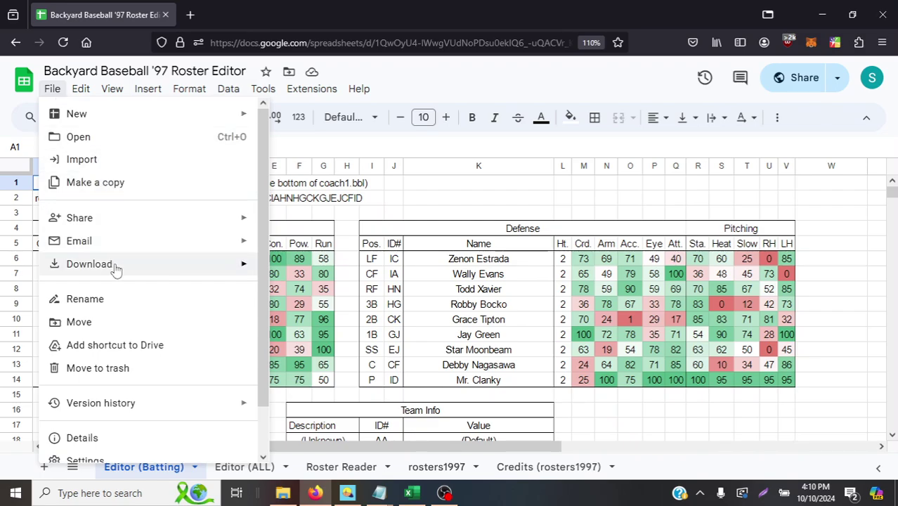
{"action": "mouse_move", "coordinate": [116, 269]}
{"action": "left_click", "coordinate": [411, 492]}
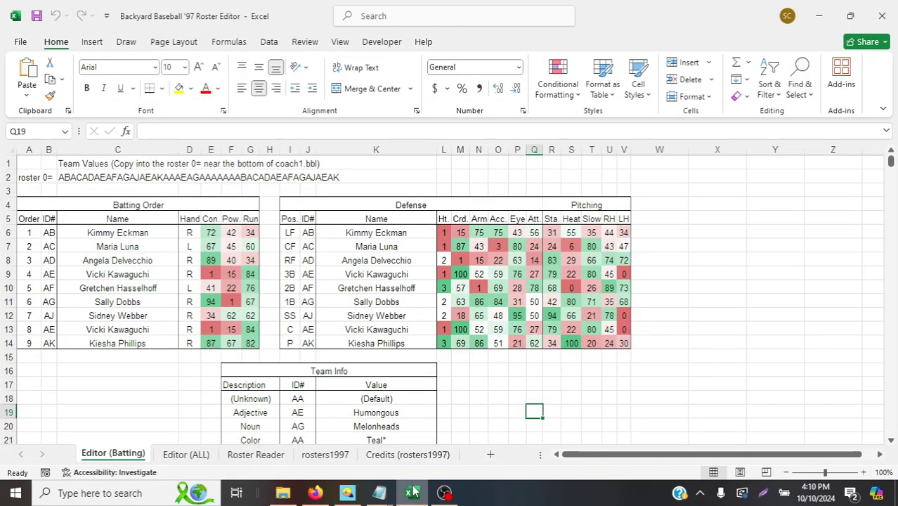
{"action": "left_click", "coordinate": [144, 230]}
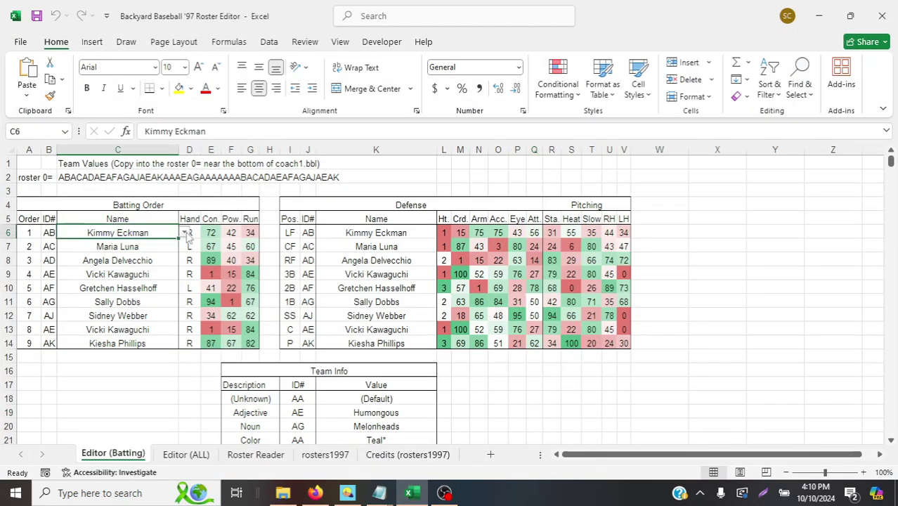
{"action": "left_click", "coordinate": [185, 233]}
{"action": "left_click", "coordinate": [159, 253]}
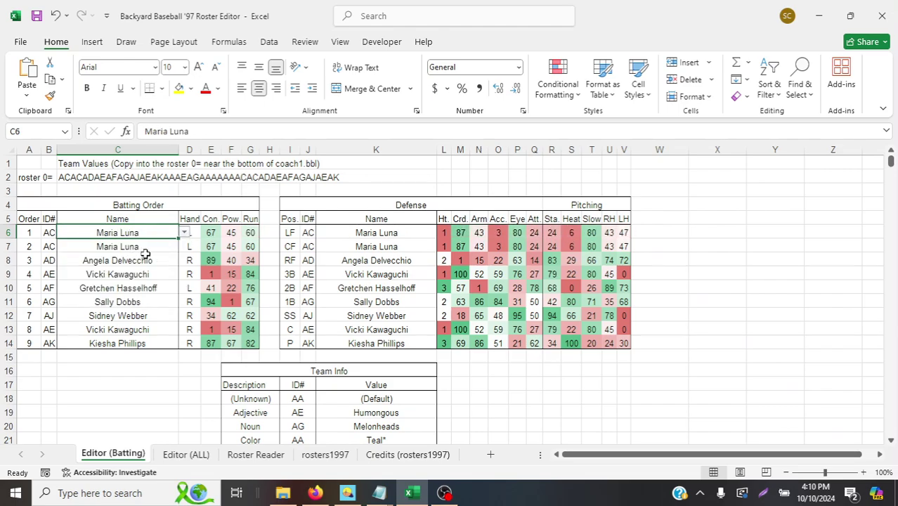
Switch back to the online Roster Editor and bring up the Backyard Baseball window over it.
{"action": "left_click", "coordinate": [315, 492]}
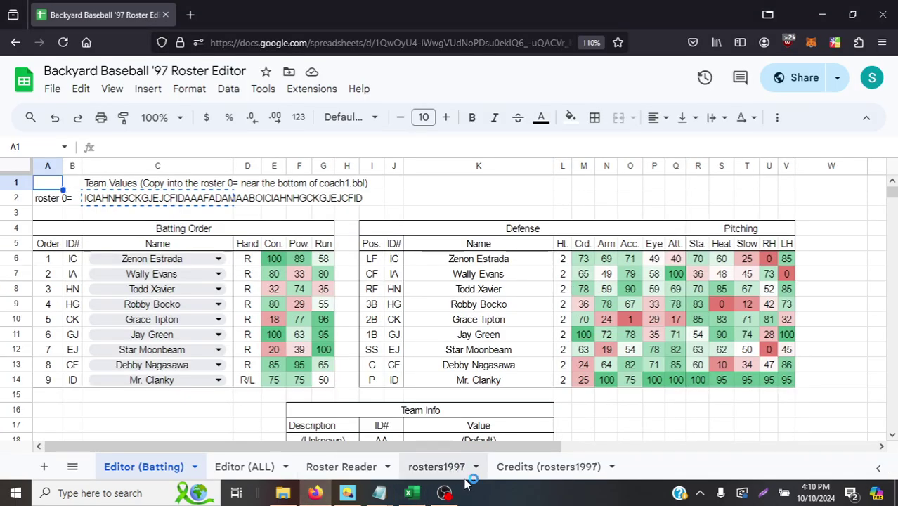
{"action": "left_click", "coordinate": [444, 493]}
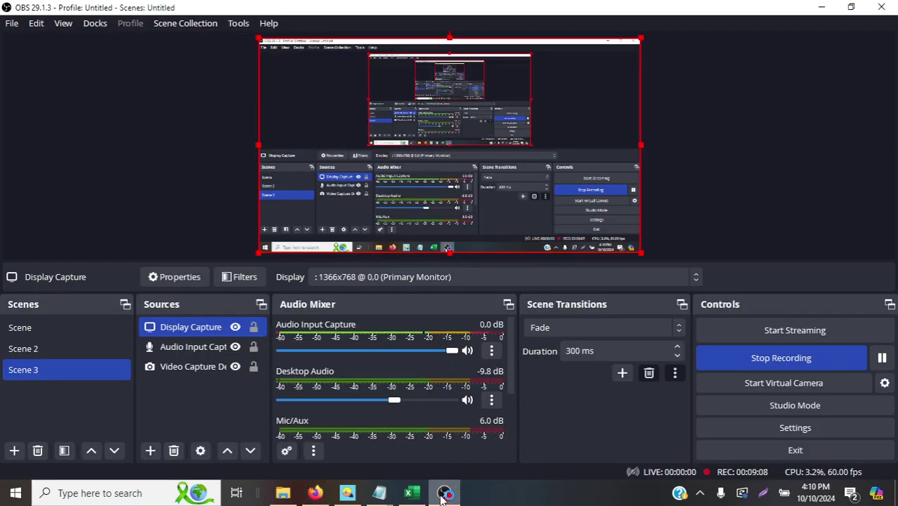
{"action": "left_click", "coordinate": [444, 494]}
{"action": "left_click", "coordinate": [351, 495]}
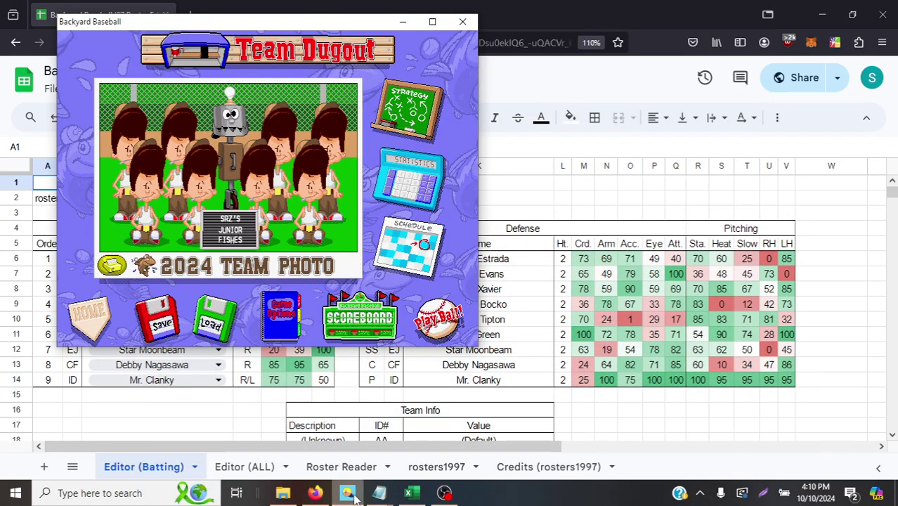